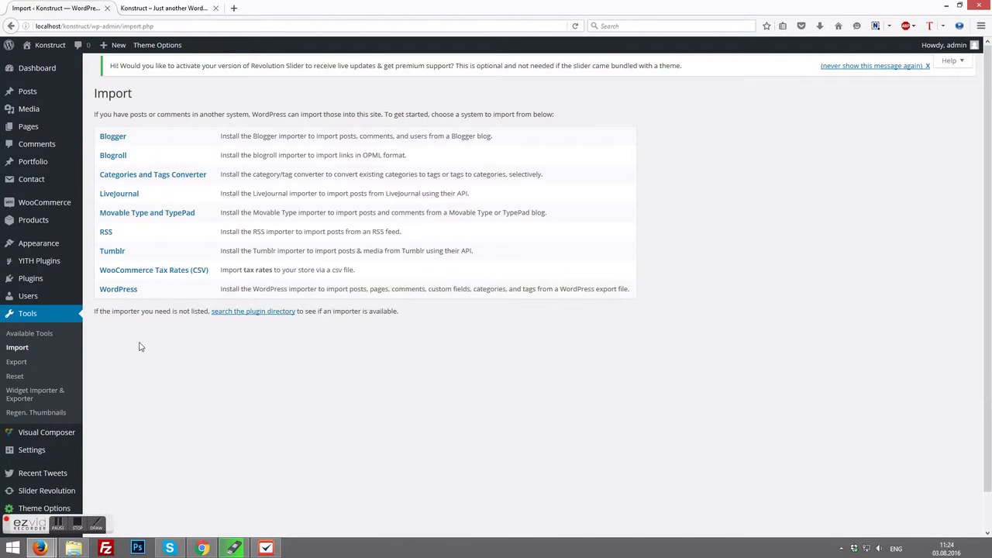
Step: Install the WordPress Importer plugin, then activate it and run the importer
click(123, 291)
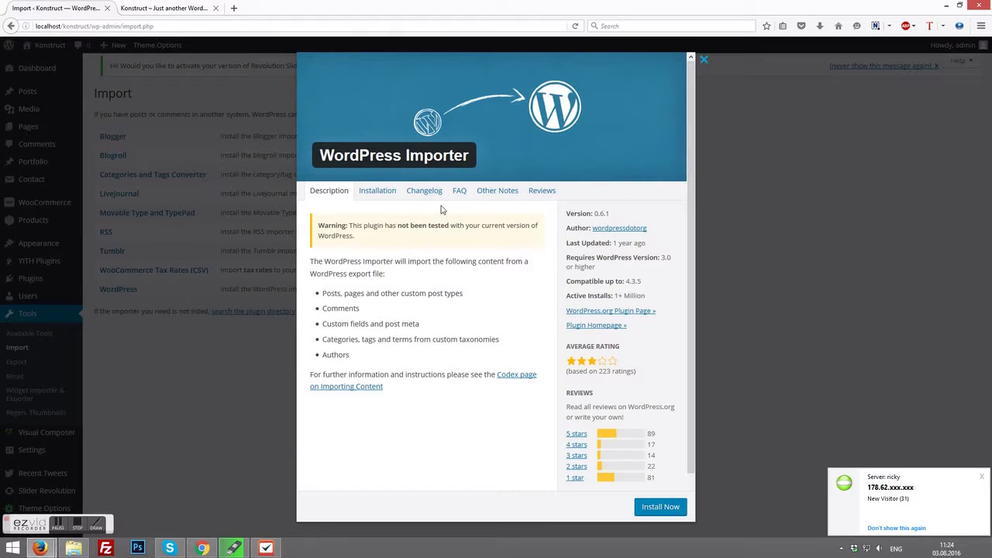
click(652, 507)
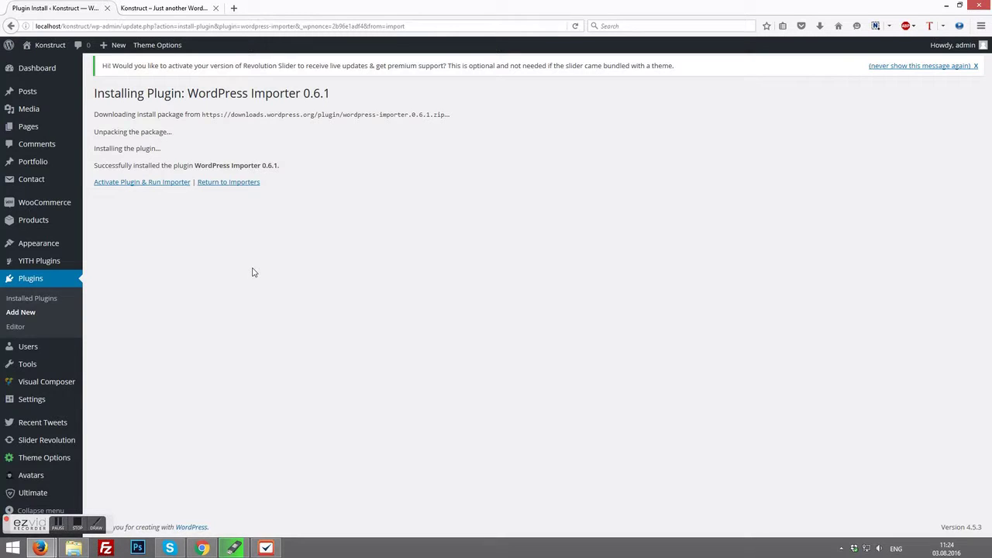
click(166, 188)
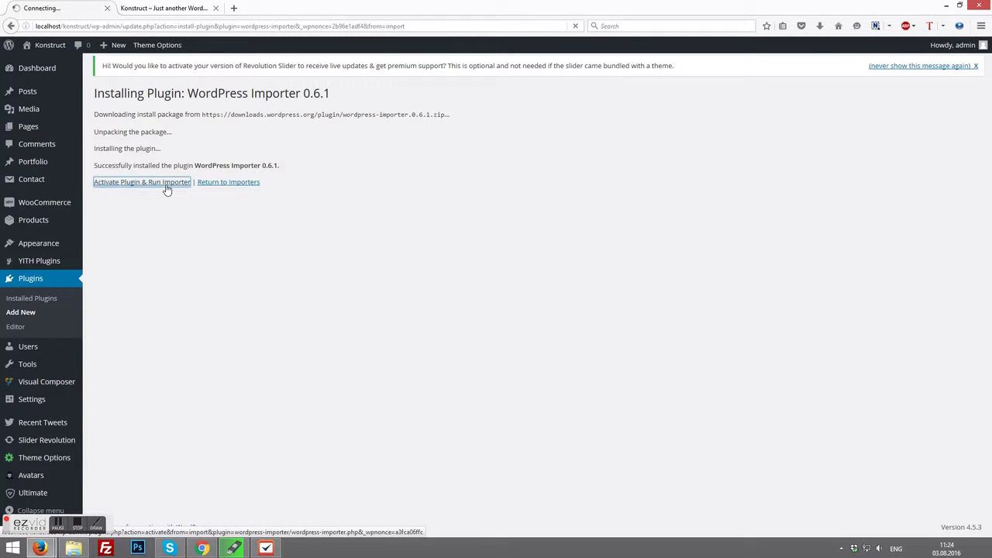
click(878, 549)
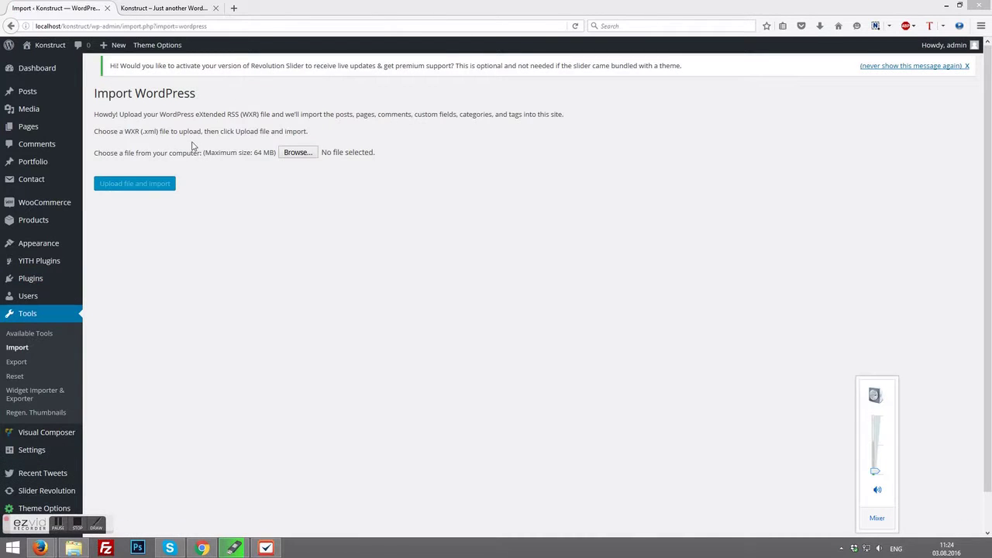
Step: Upload demo.xml from the theme package's Resources > XML Demo File folder to the WordPress importer
click(298, 155)
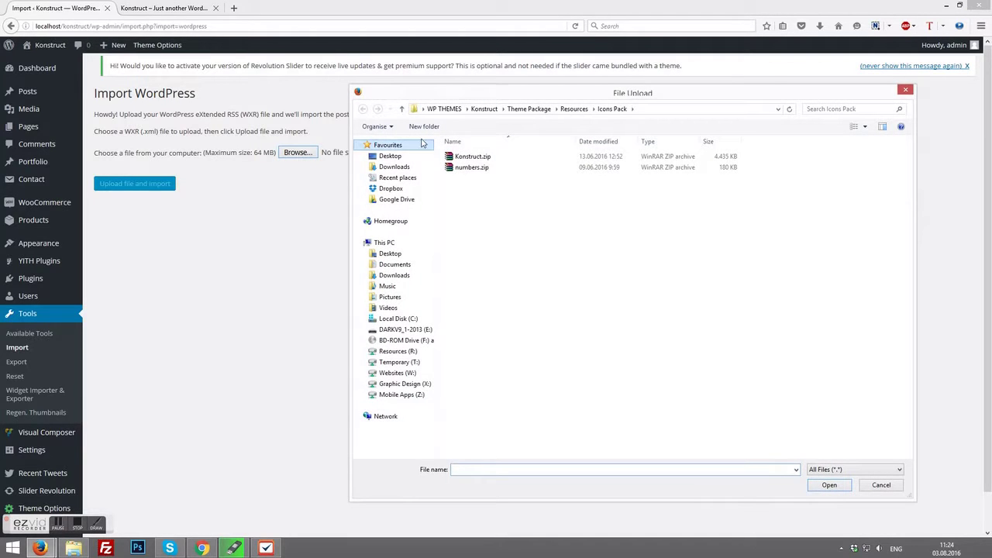
click(530, 108)
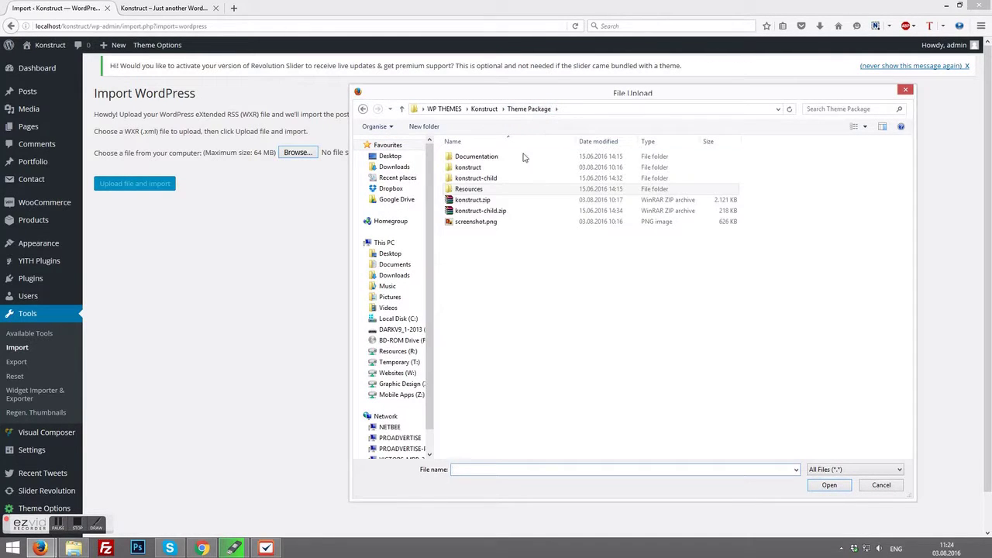
double_click(485, 189)
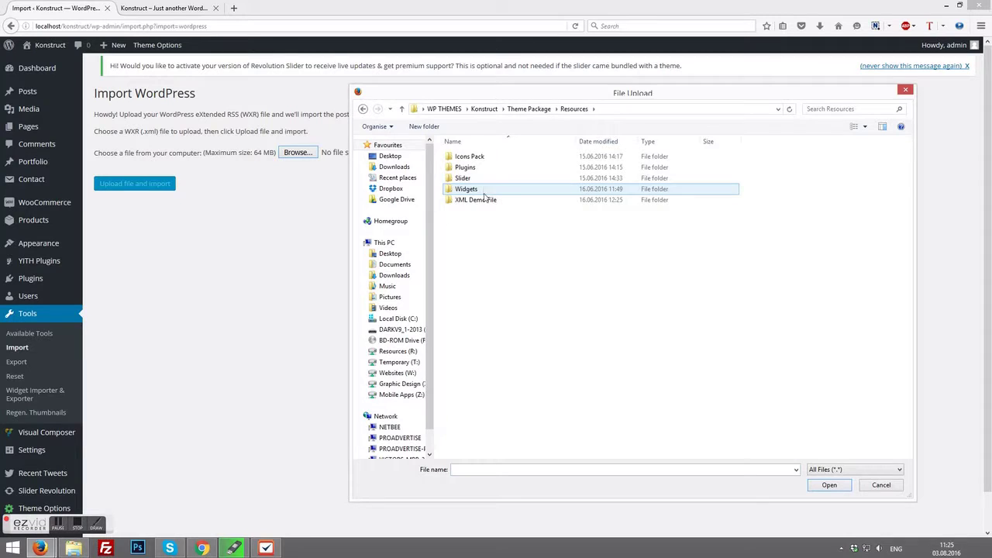
click(484, 200)
double_click(484, 200)
click(487, 157)
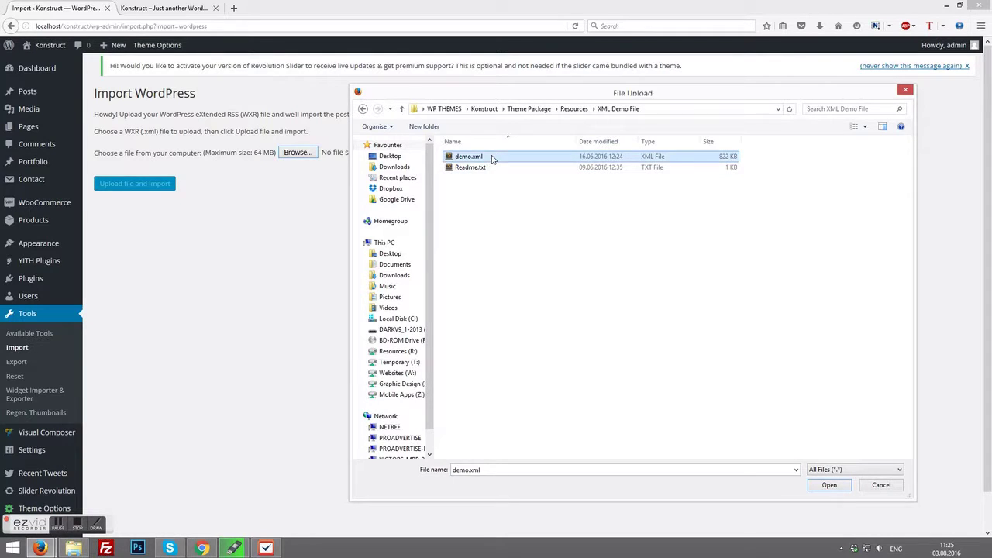
click(828, 486)
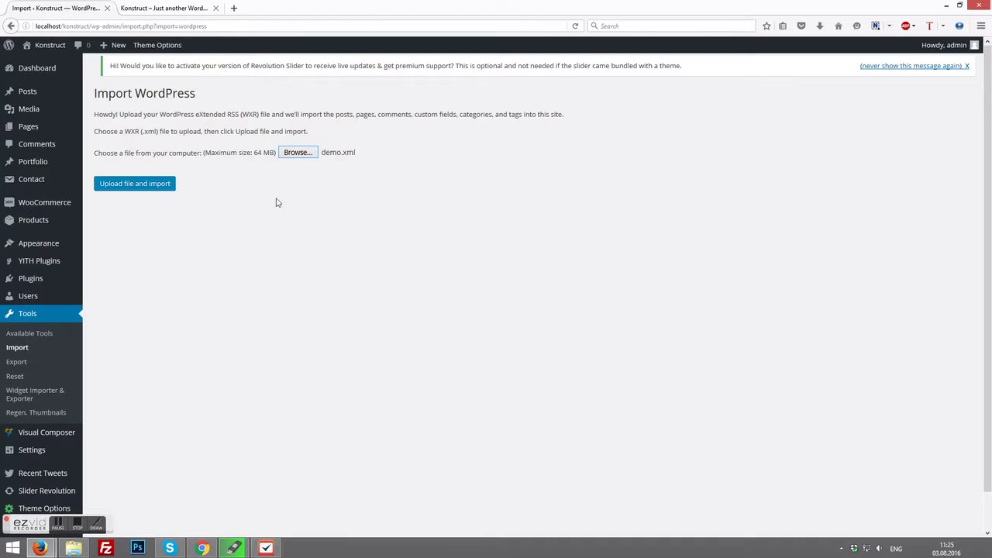
click(173, 186)
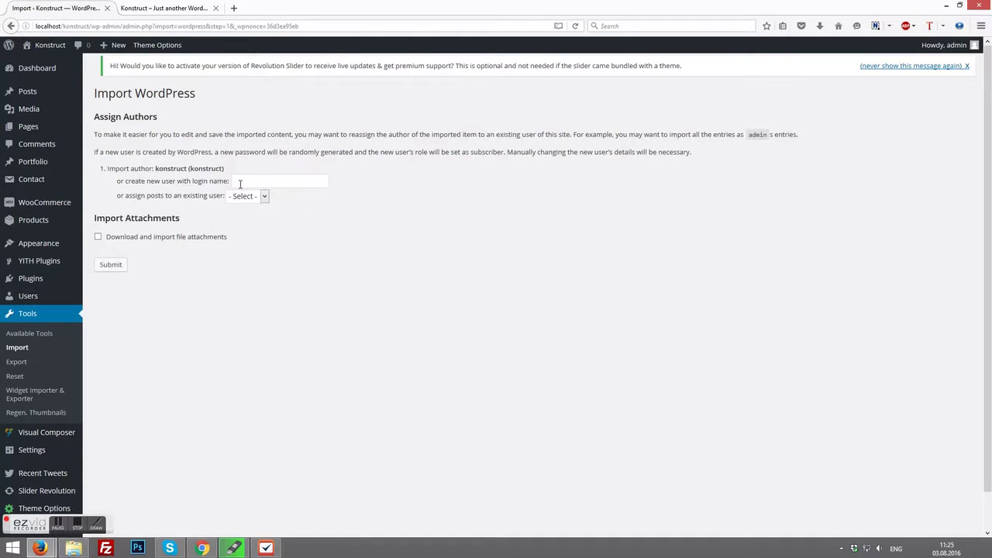
Step: Assign the imported posts to the existing admin user, include the file attachments, and submit the import
click(258, 198)
click(250, 220)
click(155, 238)
click(110, 265)
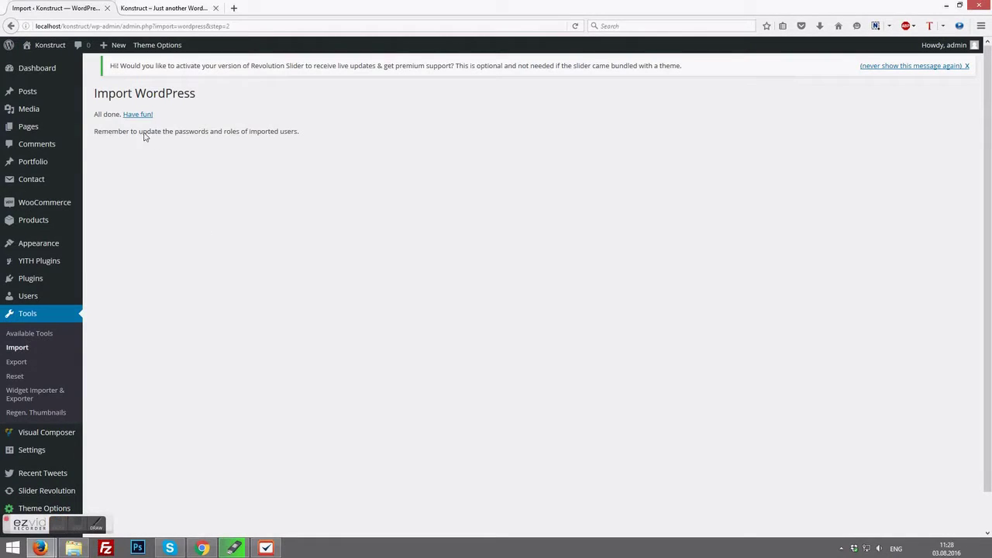
Step: Reload the site's front end and look through the imported demo posts down to the footer
triple_click(112, 116)
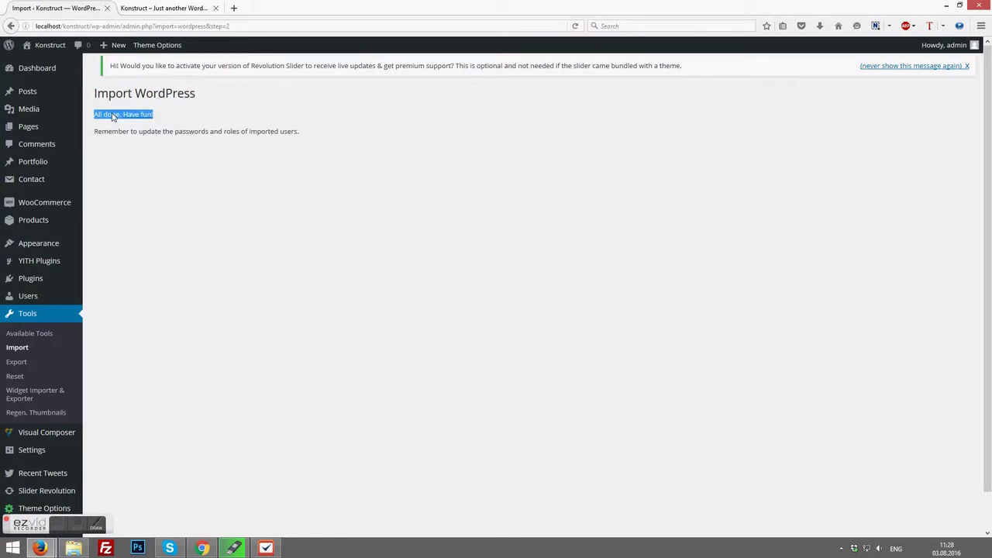
click(244, 114)
click(172, 9)
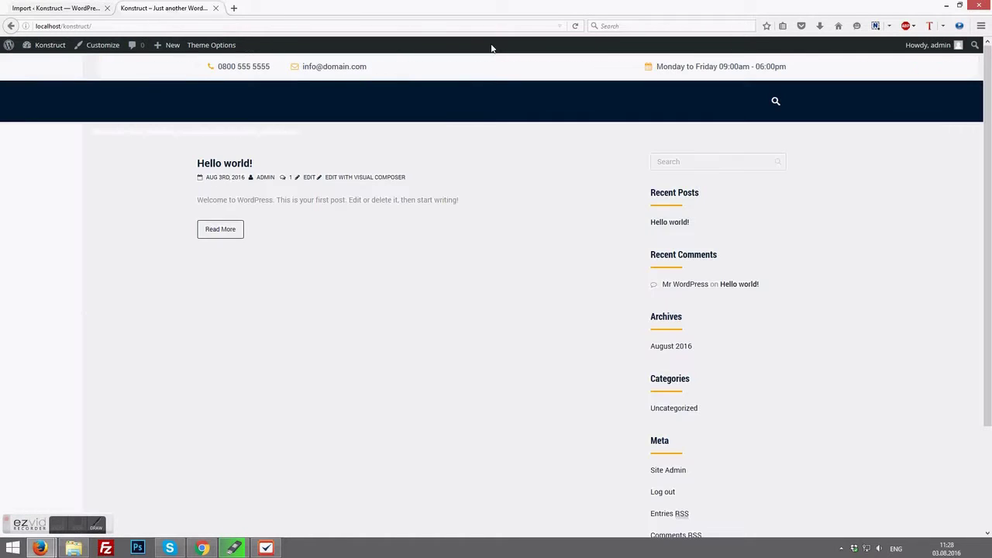
click(576, 26)
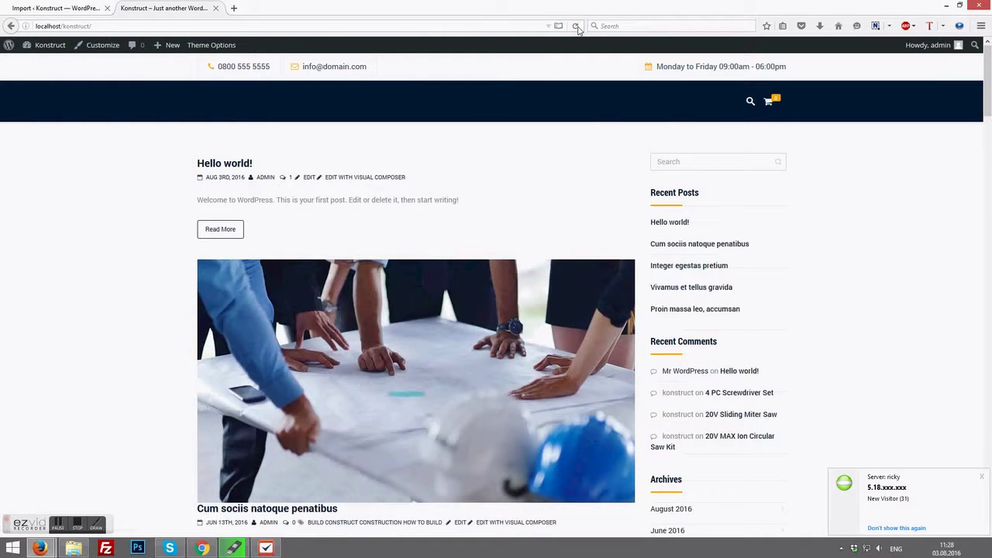
scroll(564, 157, down, 15)
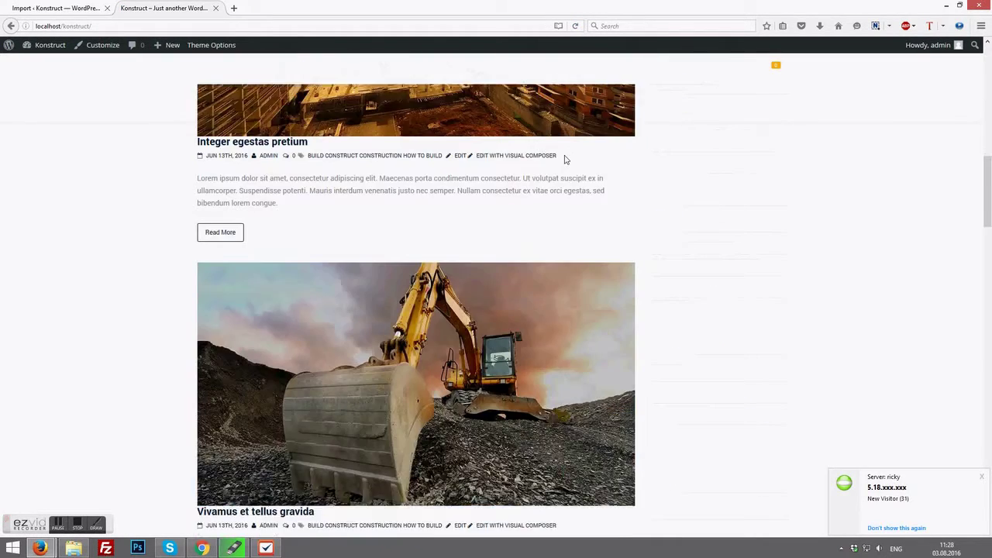
scroll(564, 159, down, 8)
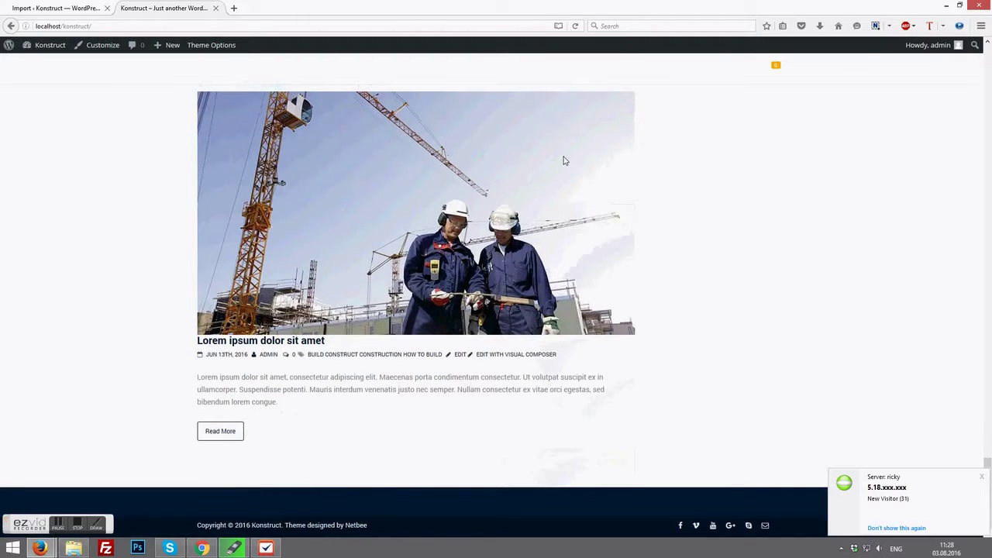
scroll(564, 161, up, 1)
scroll(564, 160, up, 20)
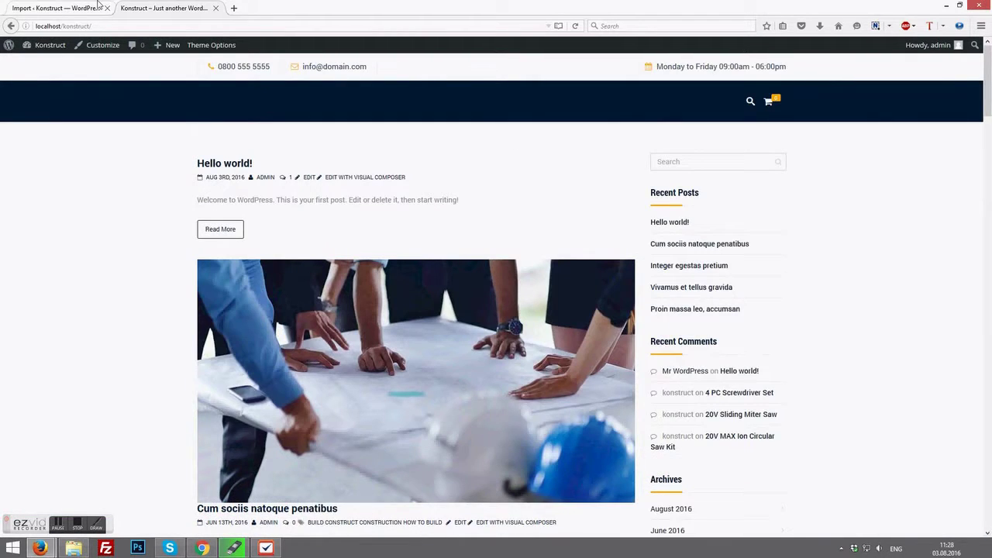
Step: Make the static page Home the site's front page, save the reading settings, and reload the live site to check it
click(98, 11)
mouse_move(59, 456)
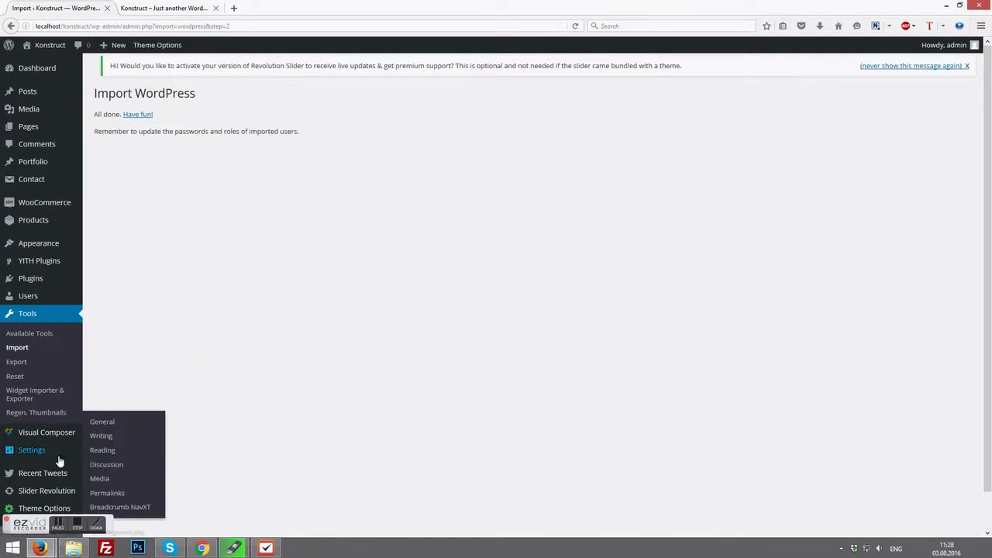
click(101, 456)
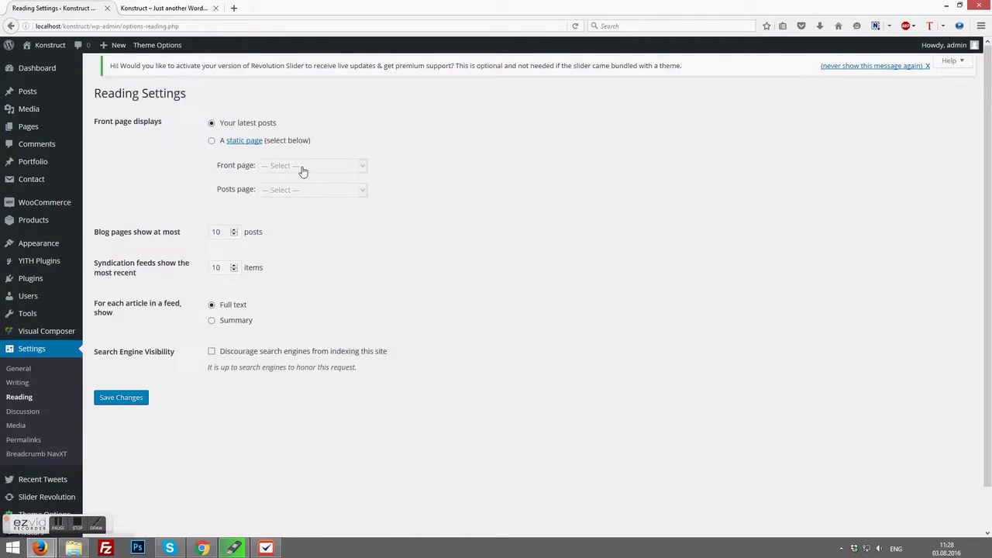
click(307, 140)
click(314, 166)
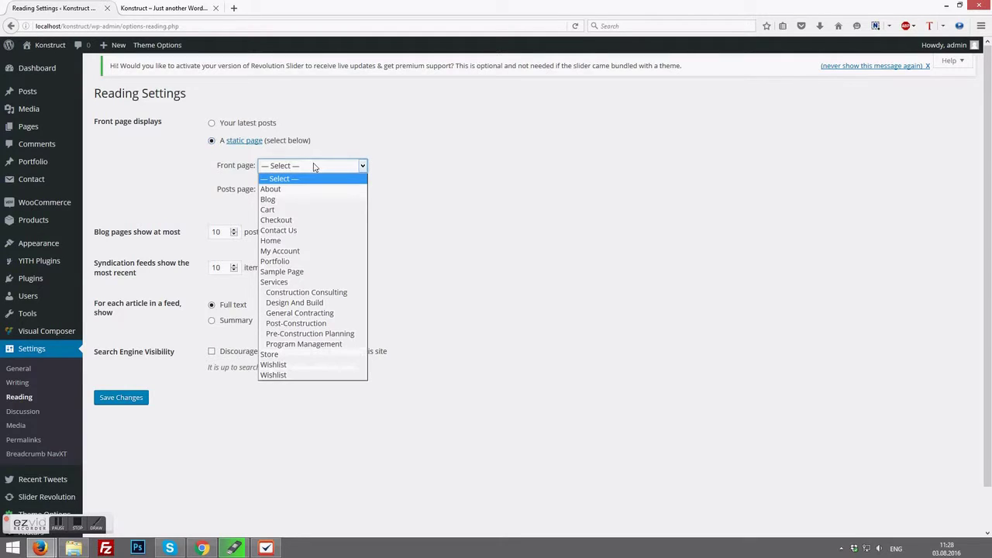
click(309, 241)
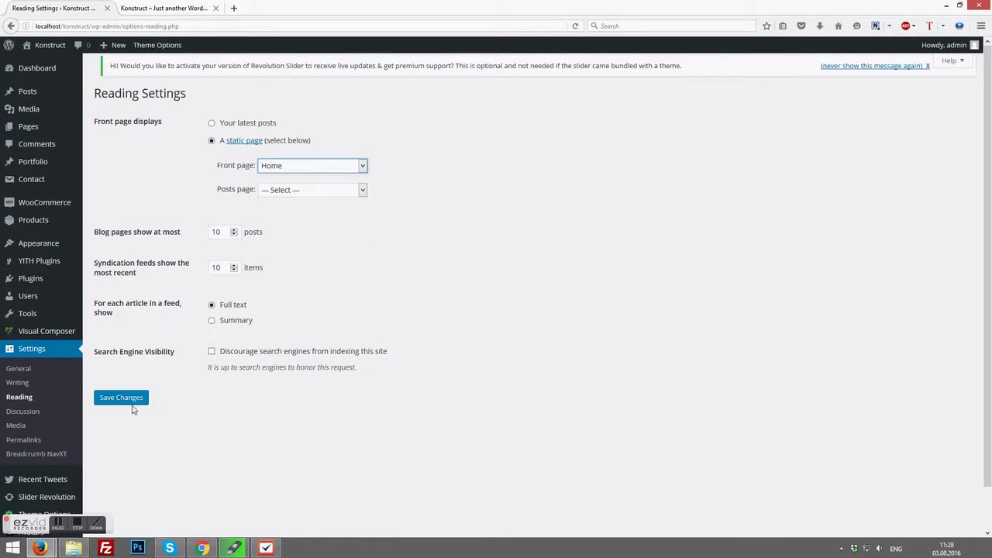
click(134, 406)
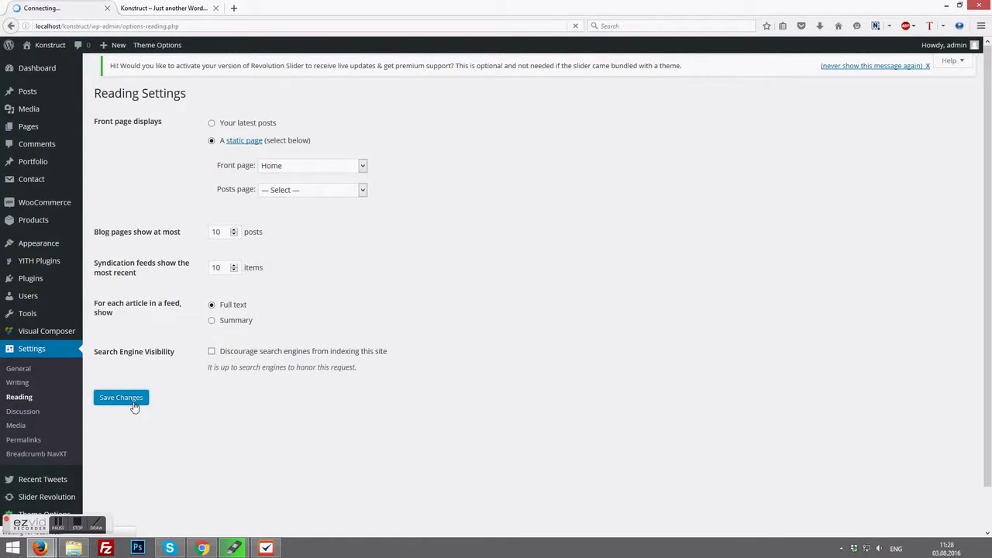
click(195, 9)
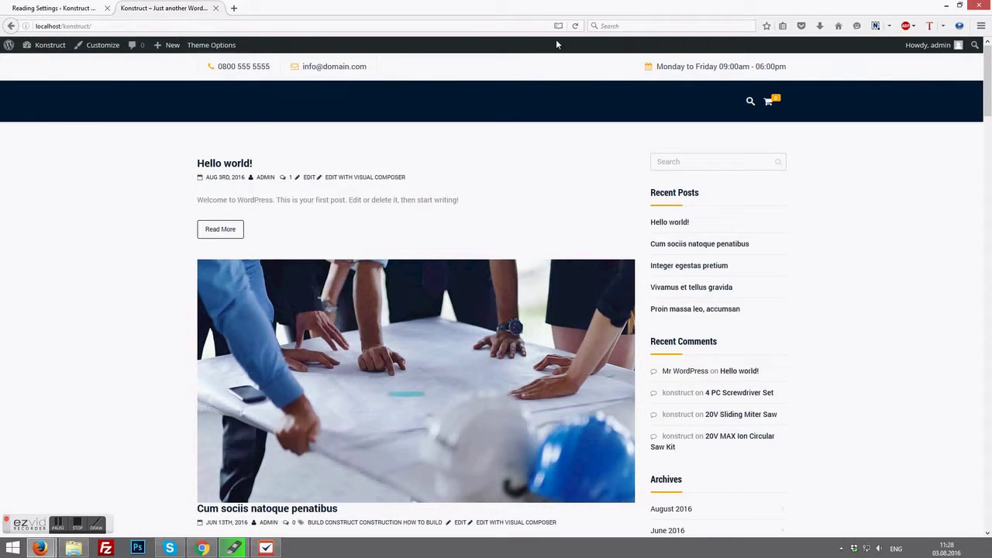
click(575, 26)
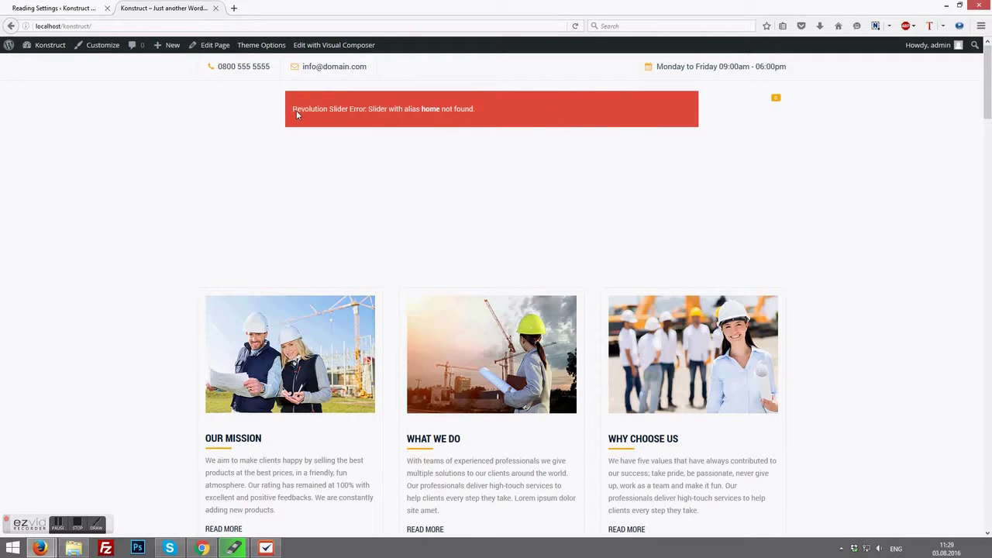
Step: Go to Slider Revolution in the WordPress admin and start importing a slider
click(72, 6)
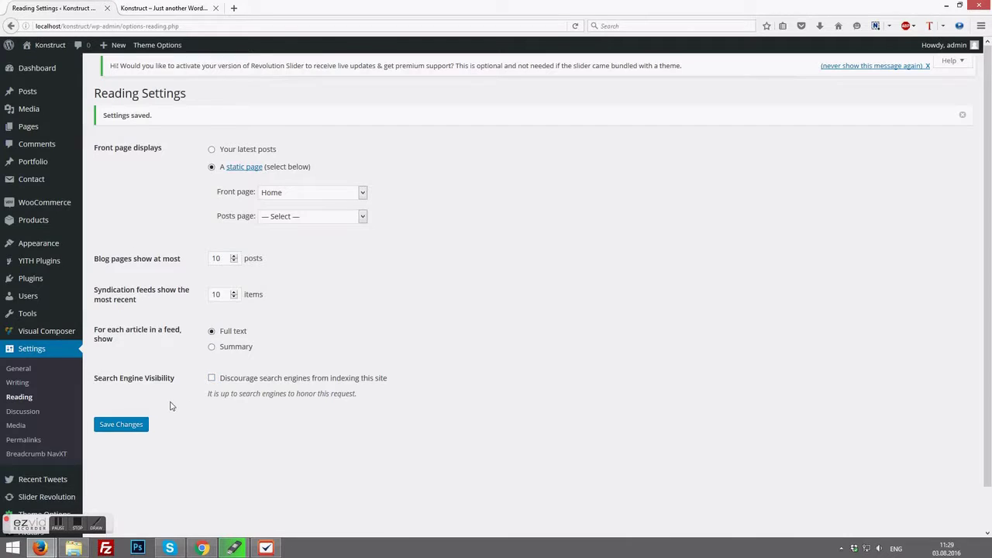
scroll(159, 399, down, 2)
click(63, 456)
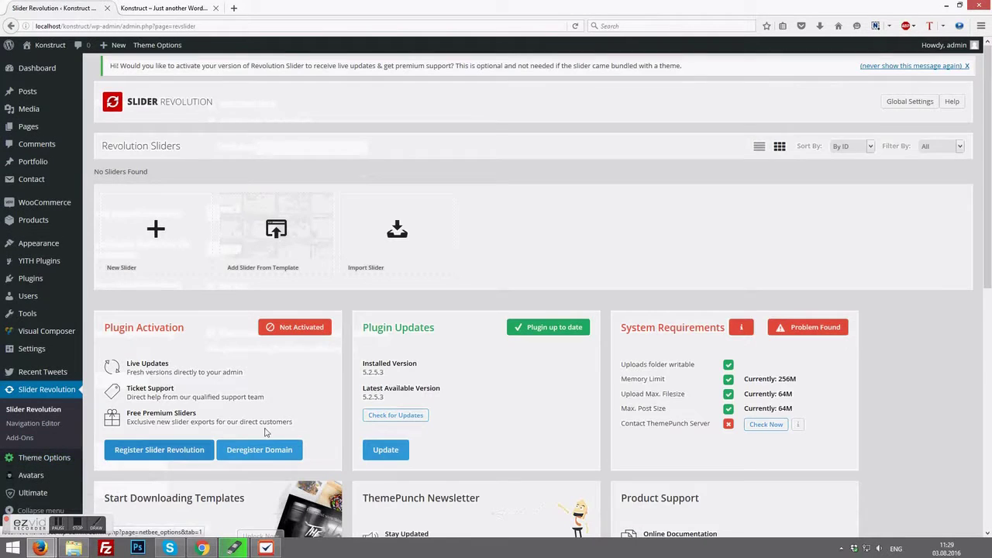
click(409, 252)
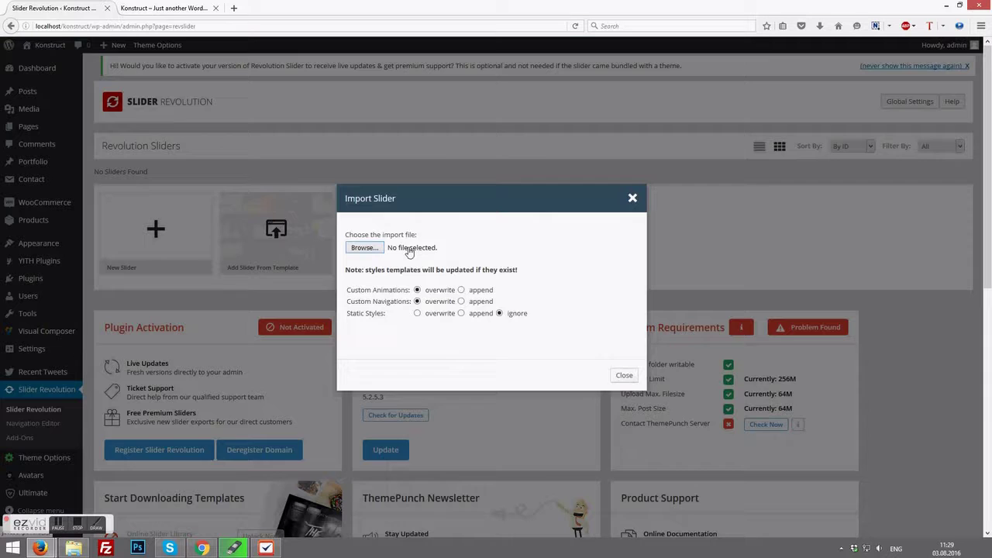
Step: Browse for the slider import file in WP THEMES > Konstruct > Konstruct-Theme Package > Resources on the desktop
click(365, 248)
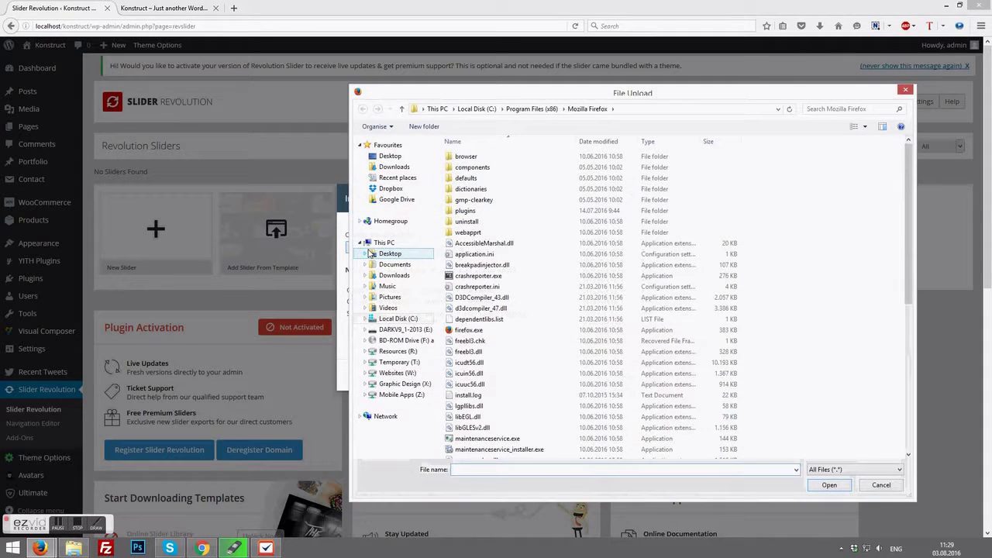
click(389, 156)
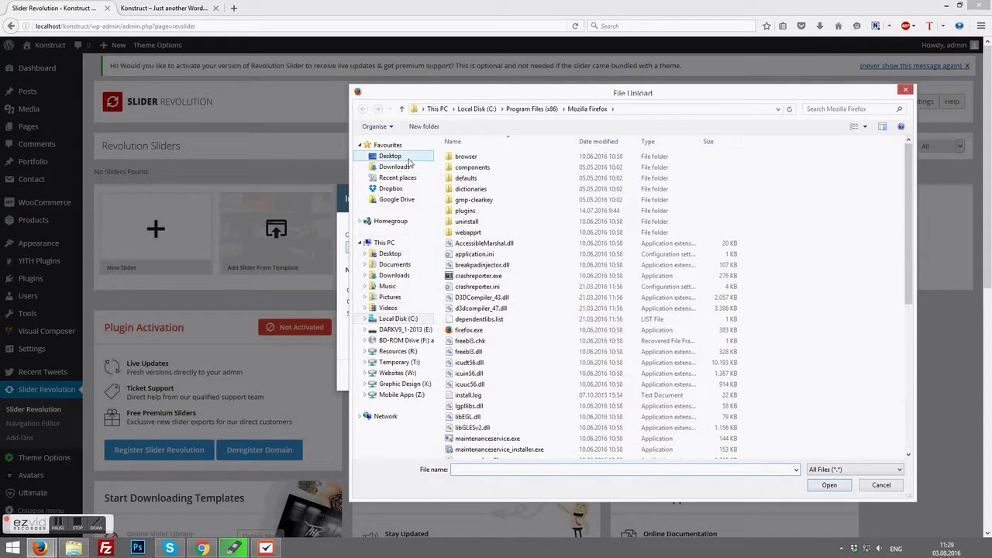
scroll(553, 353, down, 10)
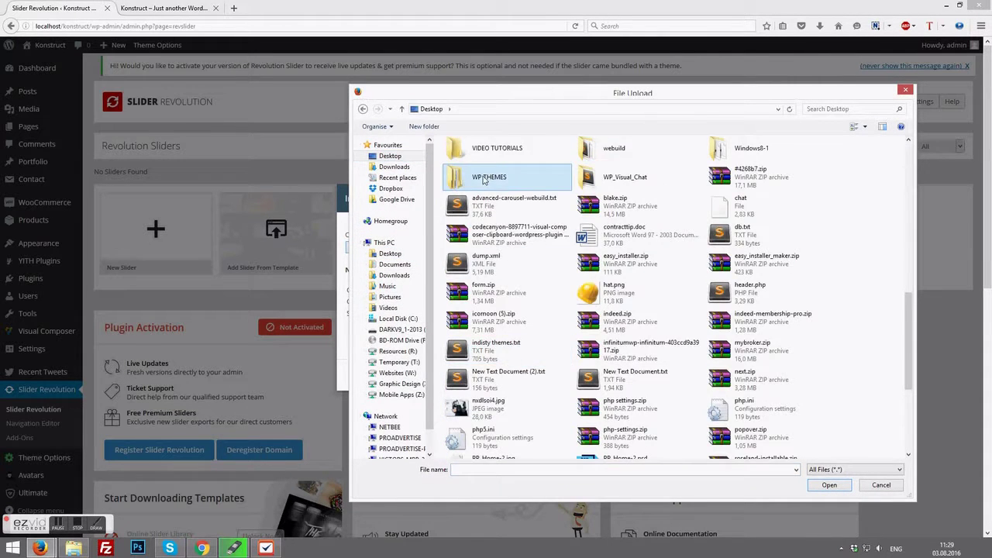
double_click(484, 184)
double_click(485, 203)
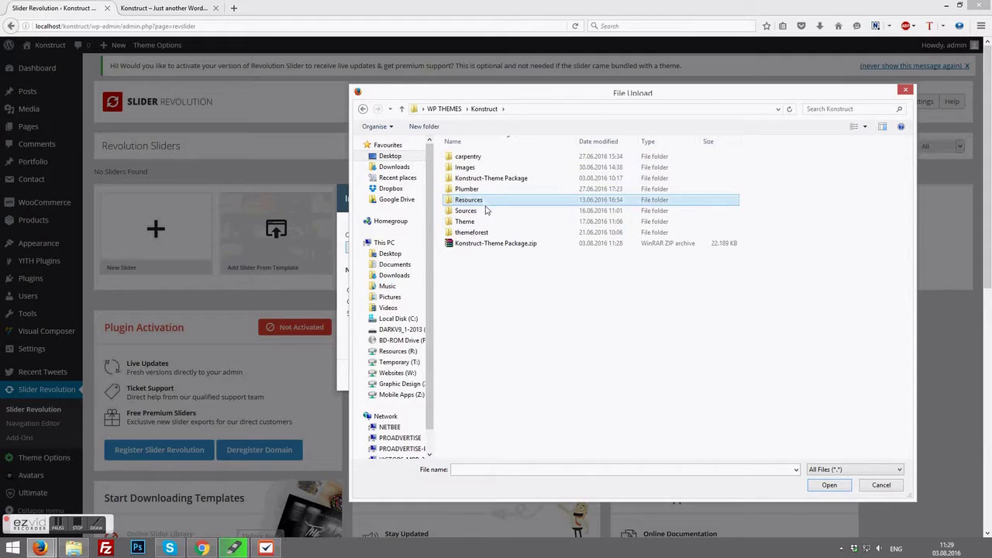
double_click(513, 178)
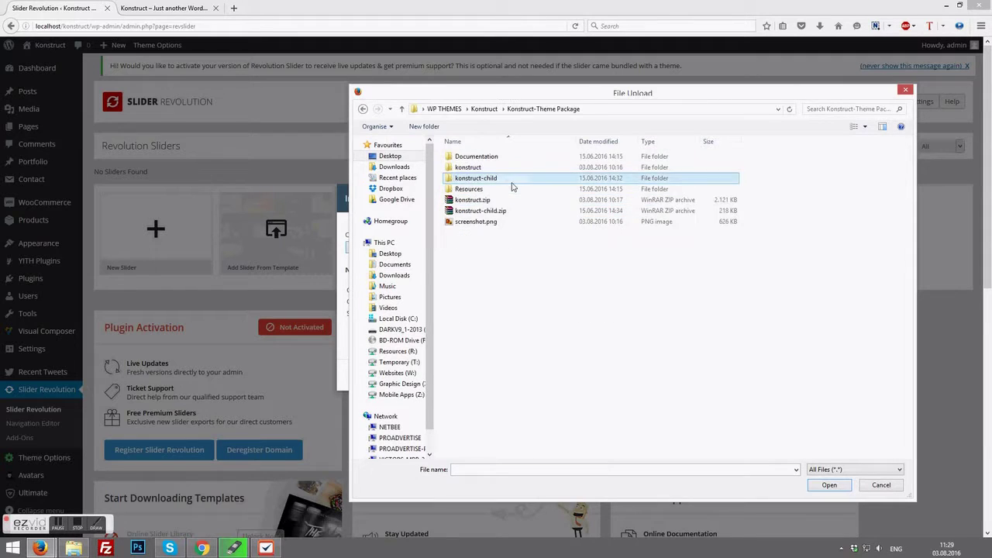
click(515, 192)
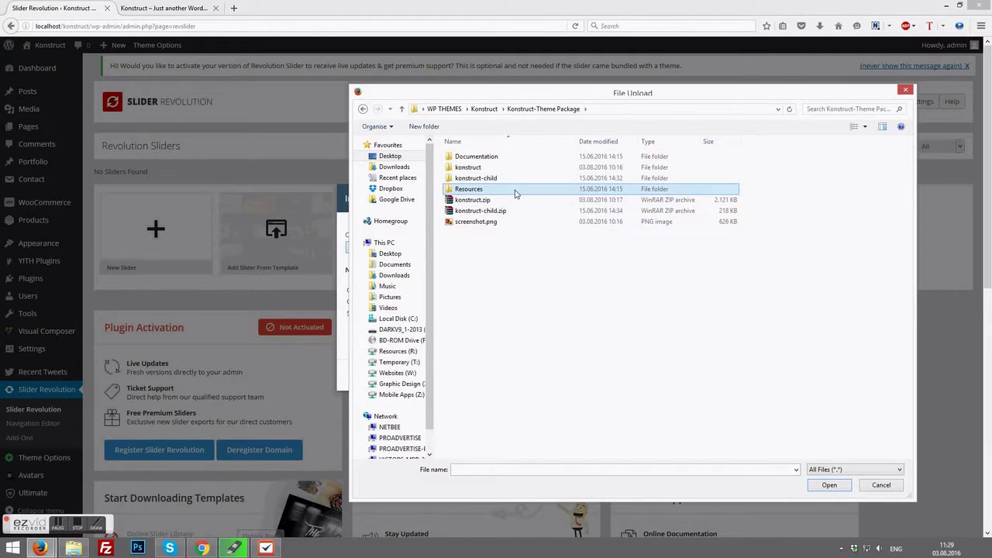
double_click(515, 192)
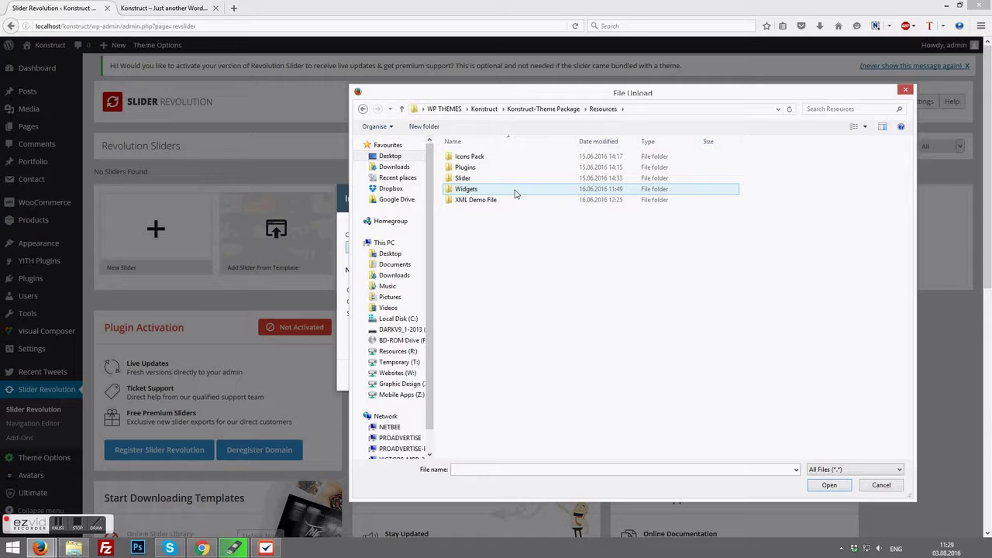
Step: Choose home.zip from the Slider folder as the import file and import the slider
click(500, 180)
double_click(500, 180)
click(498, 158)
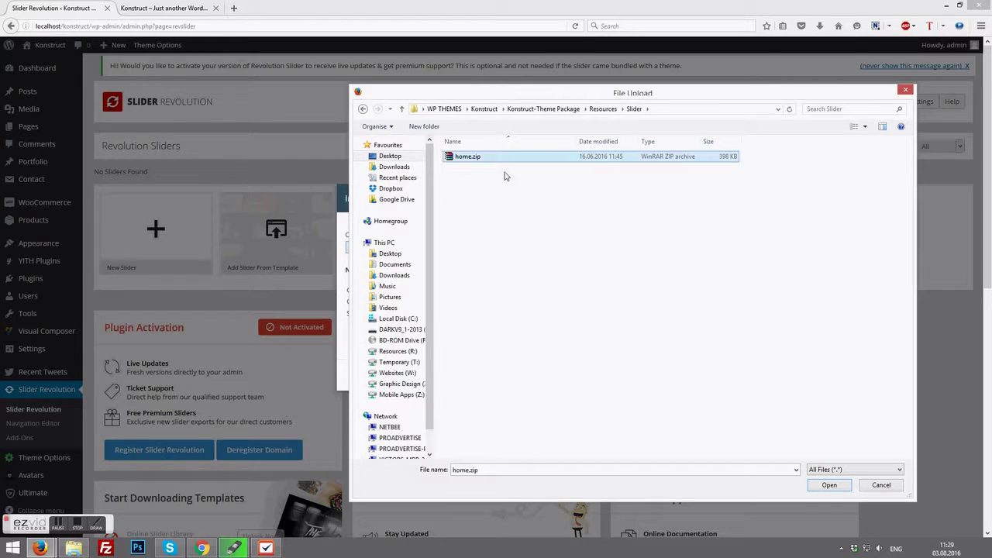
click(828, 485)
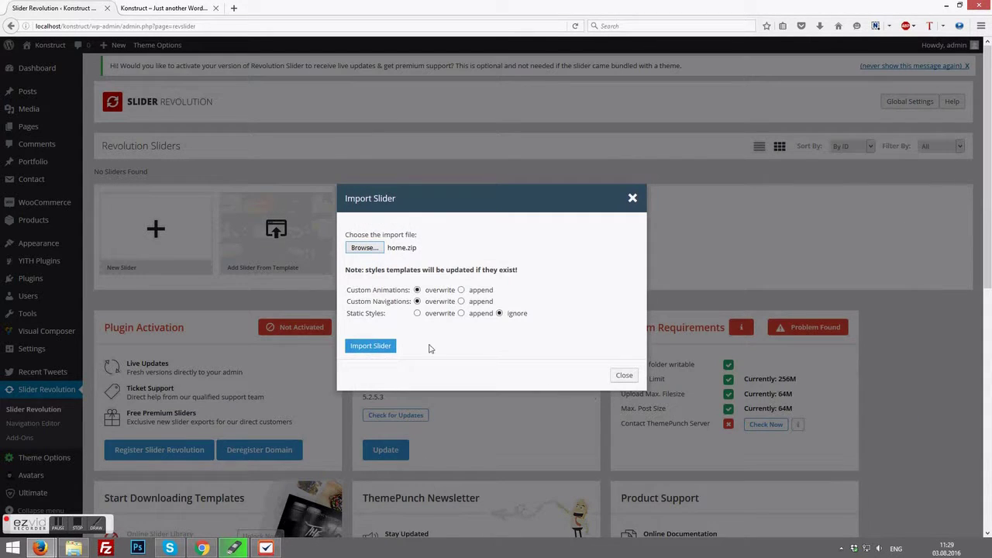
click(388, 349)
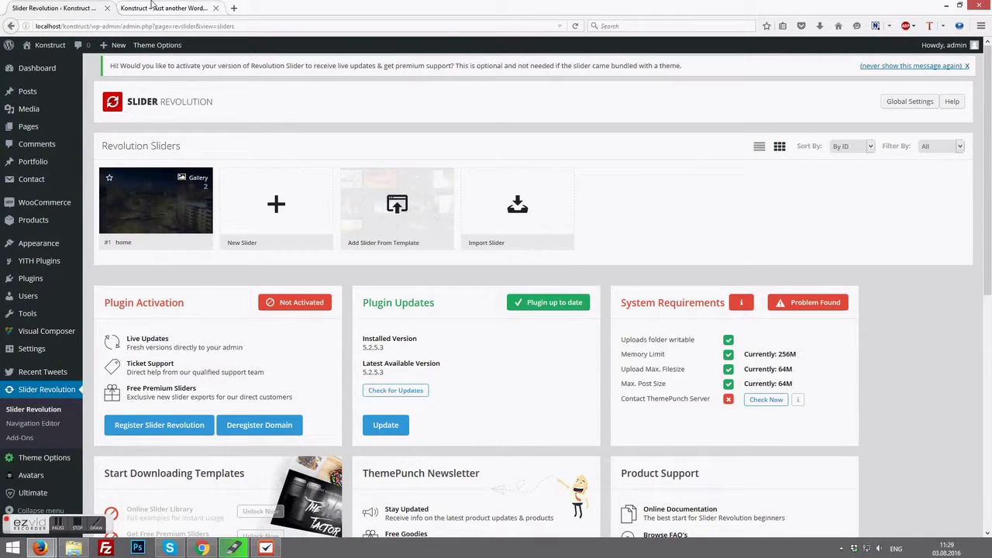
Step: Reload the live site and look through the slides of the home slider, dismissing the Skype notification
click(155, 6)
click(577, 26)
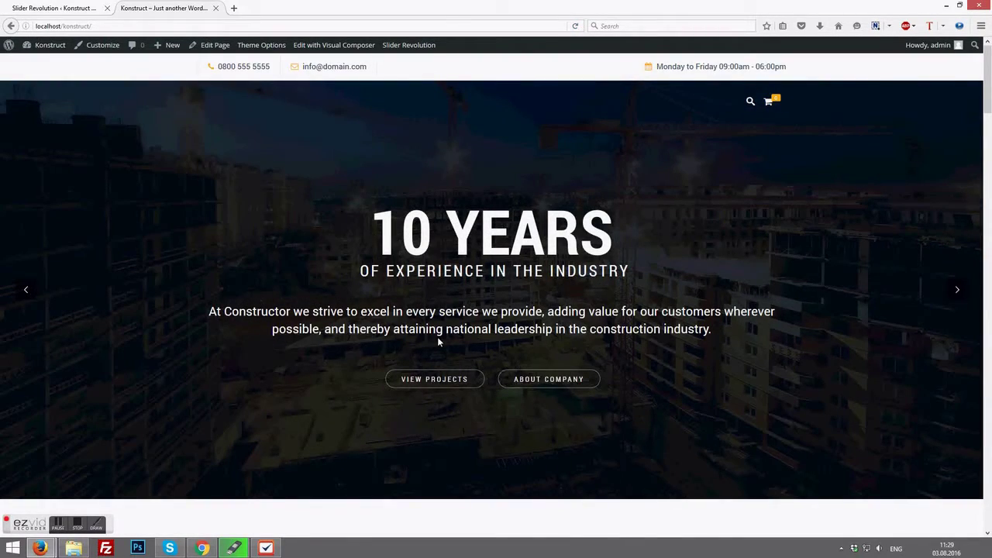
scroll(438, 336, down, 3)
scroll(437, 337, up, 3)
click(954, 290)
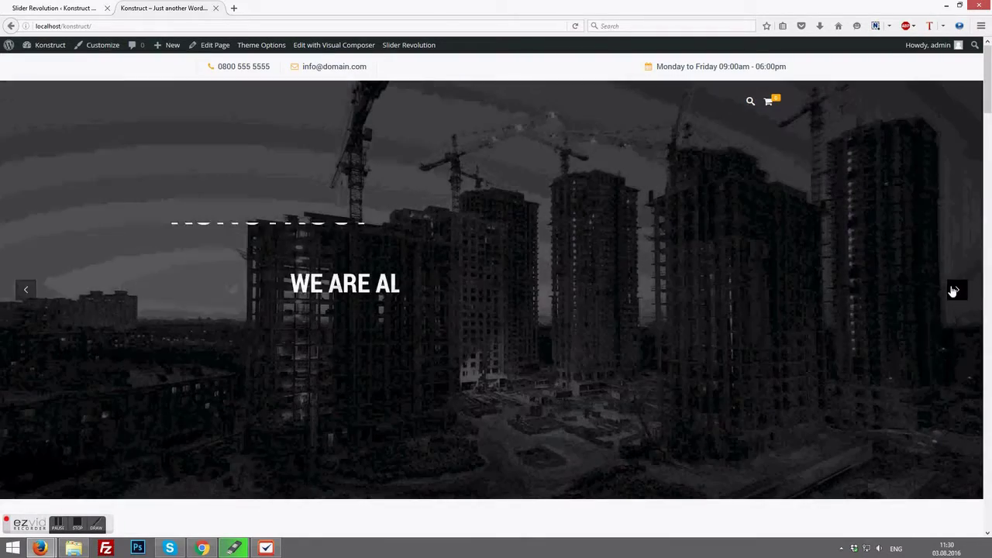
click(954, 291)
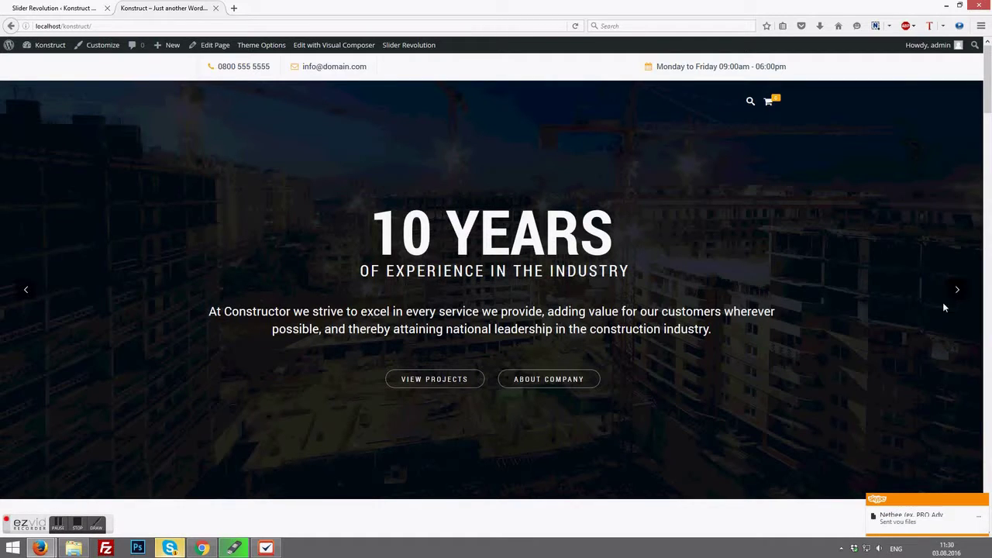
click(983, 501)
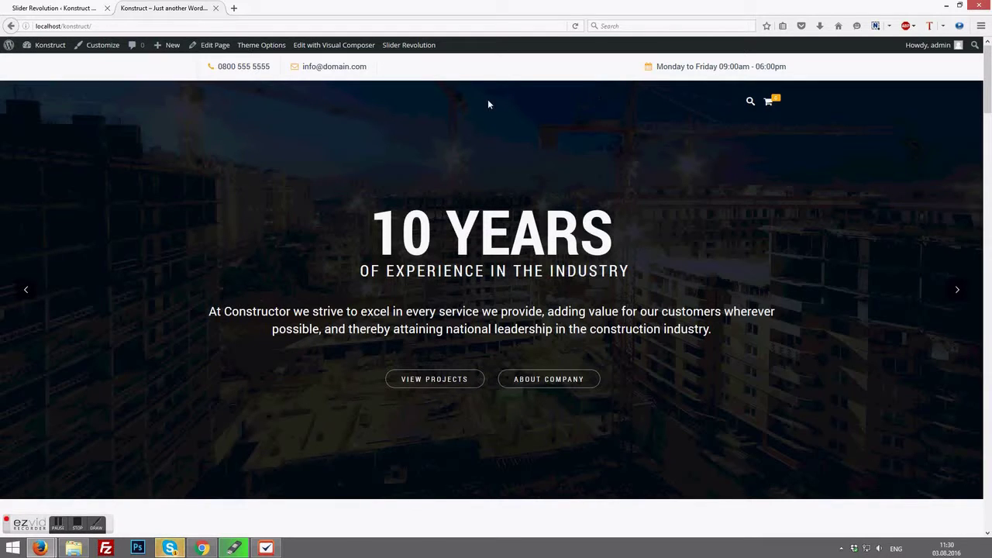
Step: Go to the Menus settings in the WordPress admin and load Main Menu for editing
click(54, 8)
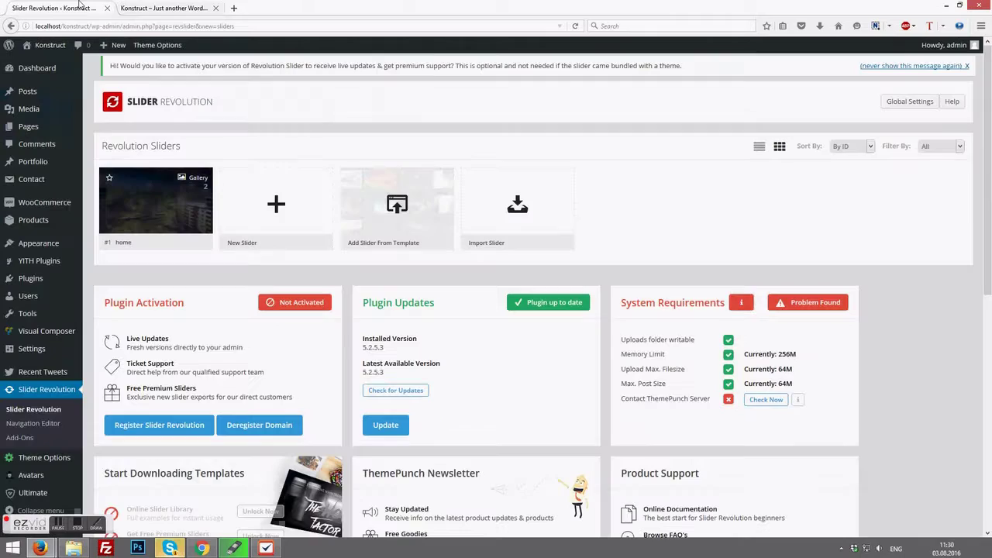
mouse_move(46, 243)
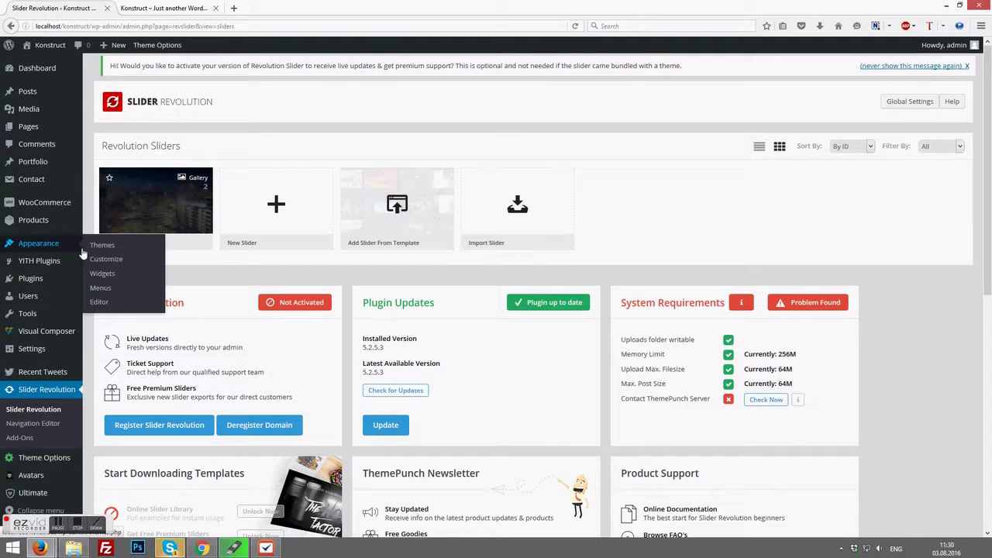
click(114, 289)
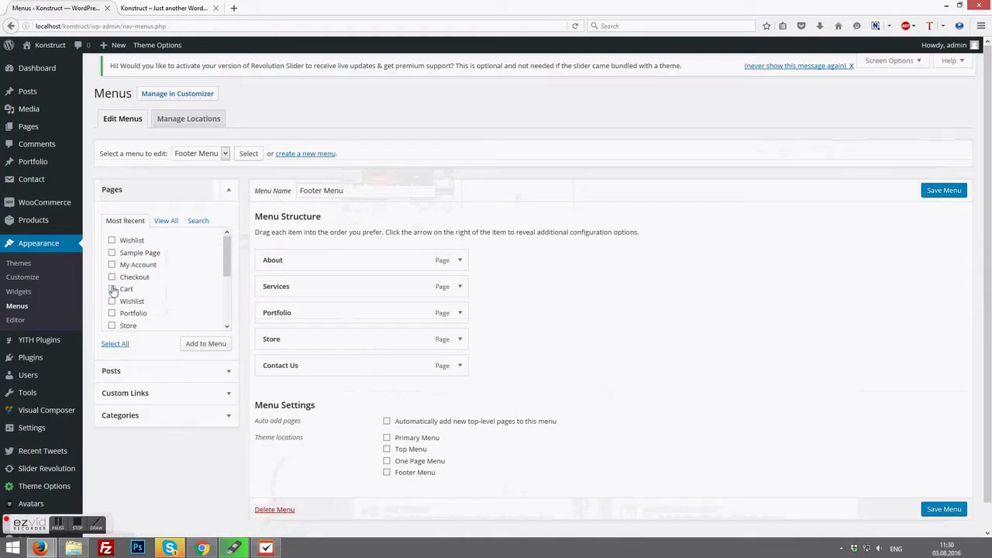
click(220, 159)
click(199, 177)
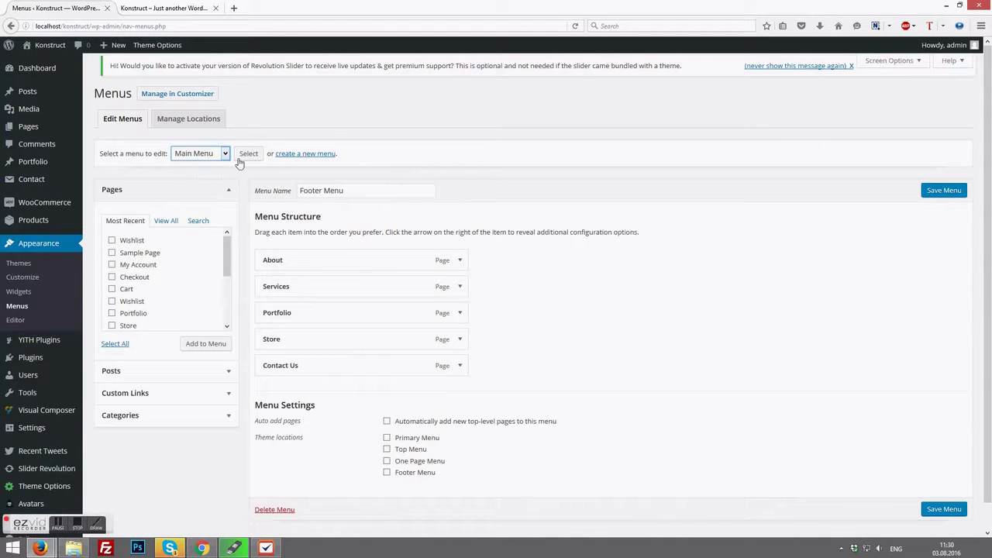
click(247, 154)
click(561, 237)
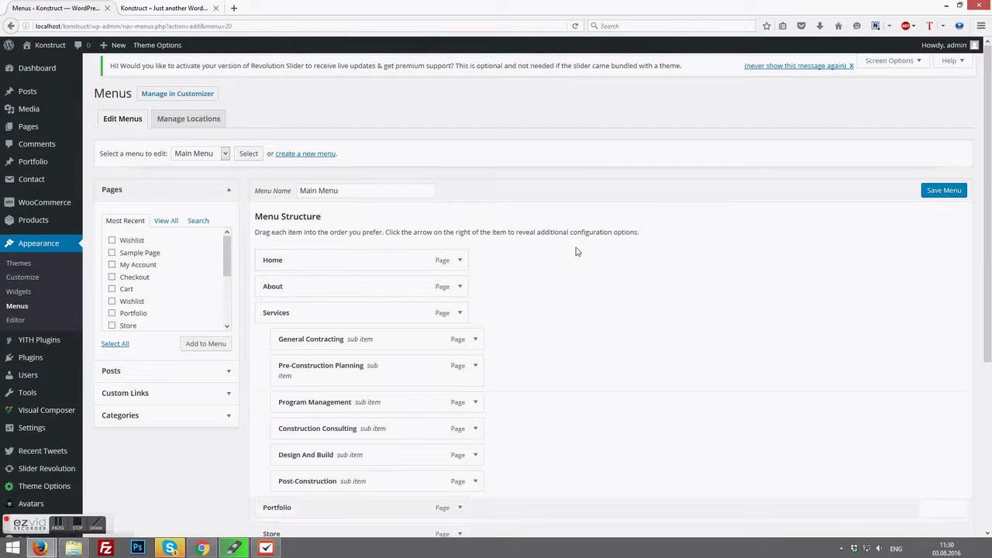
Step: Assign Main Menu to the Primary Menu theme location and save the menu
scroll(593, 268, down, 5)
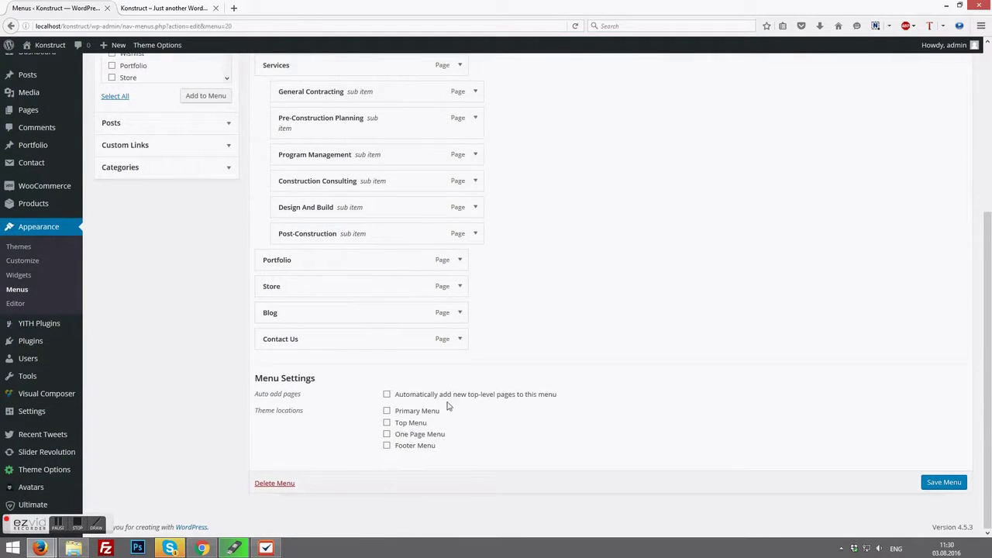
click(421, 411)
click(945, 486)
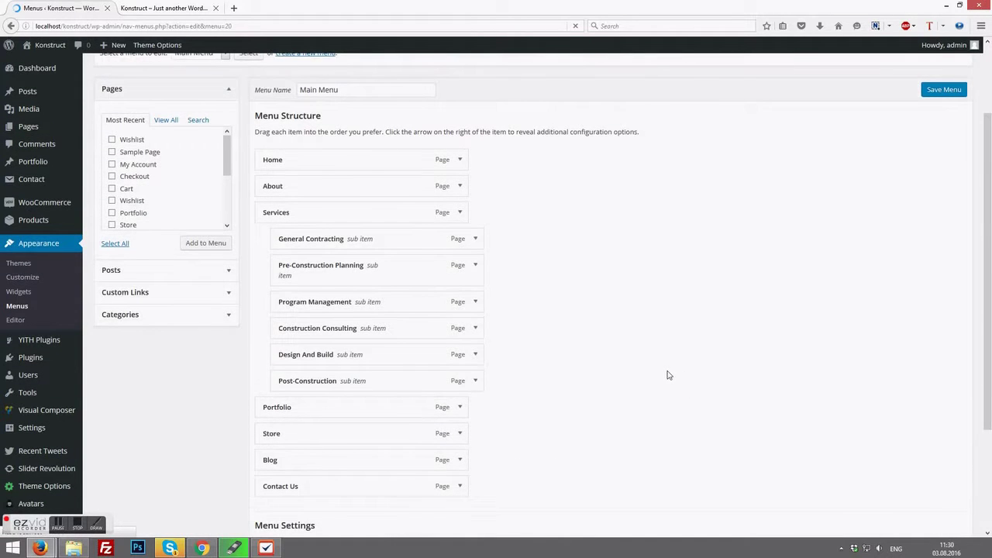
Step: Reload the live site and check the header navigation and the home page down to the footer
key(ctrl+Tab)
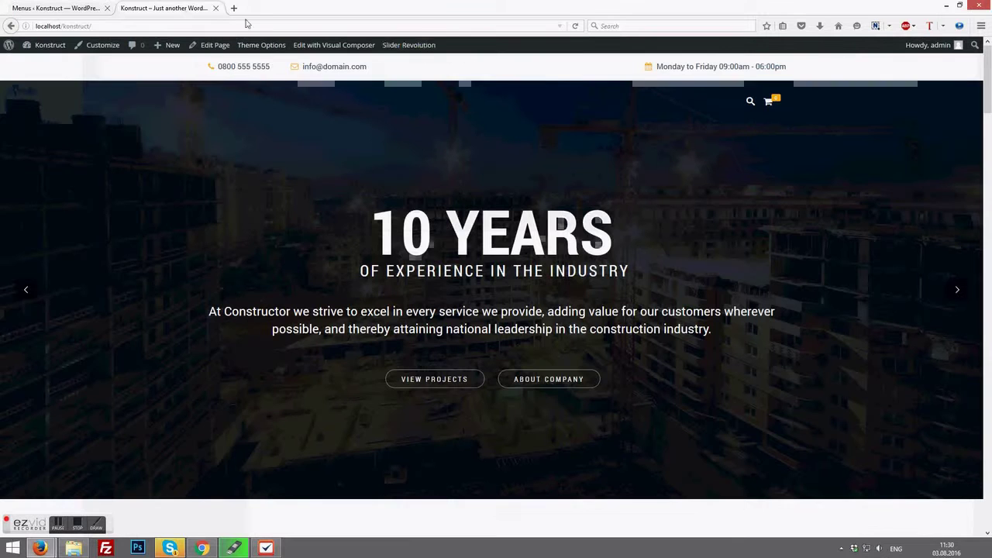
click(576, 27)
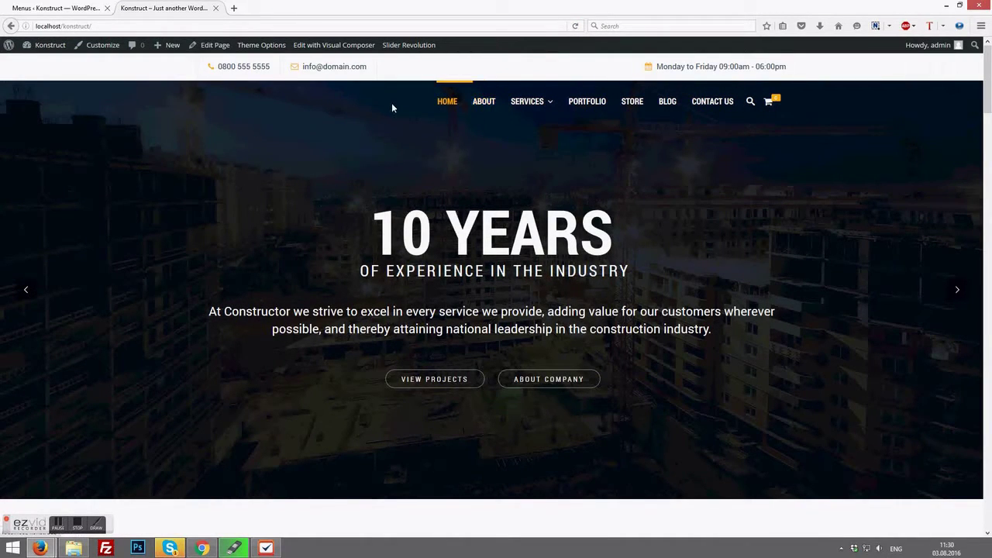
scroll(391, 103, down, 6)
scroll(392, 117, down, 15)
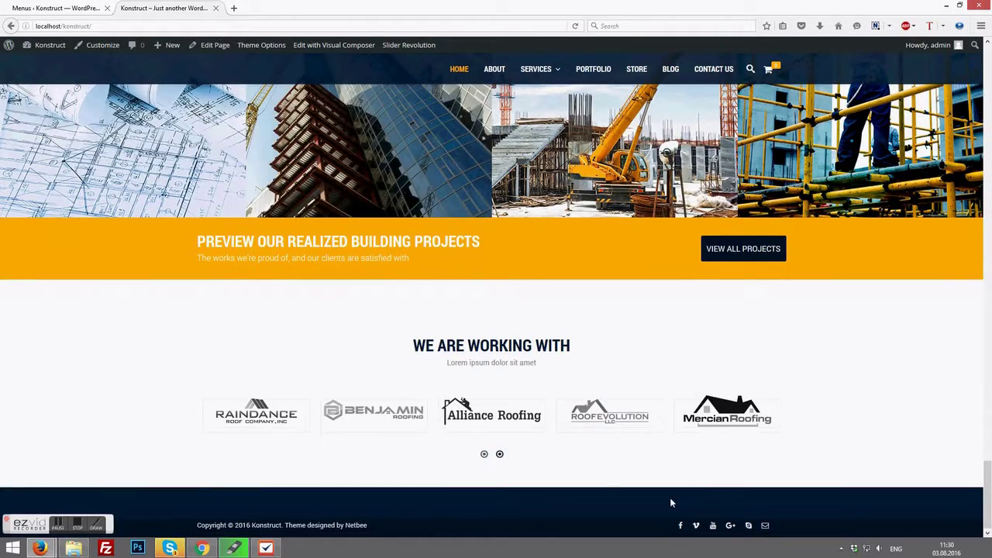
Step: Go back to the WordPress admin and open the Widget Importer & Exporter tool
click(69, 7)
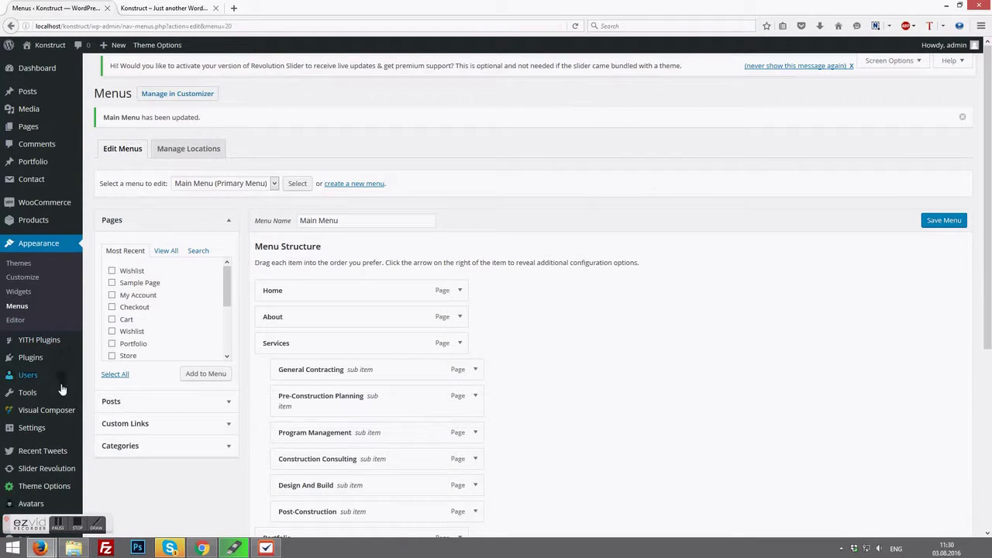
mouse_move(67, 393)
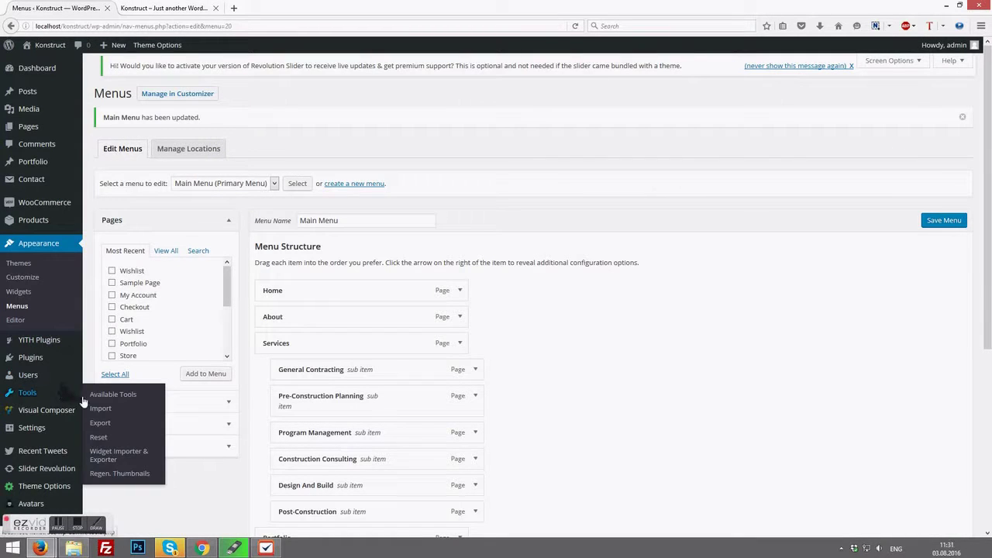
click(132, 452)
click(558, 237)
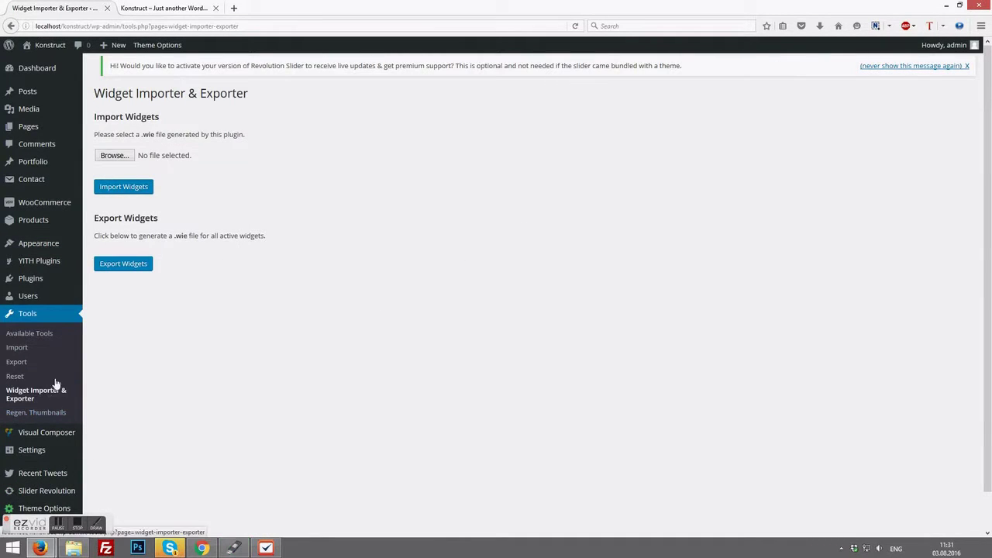
drag(108, 120, 174, 122)
click(196, 122)
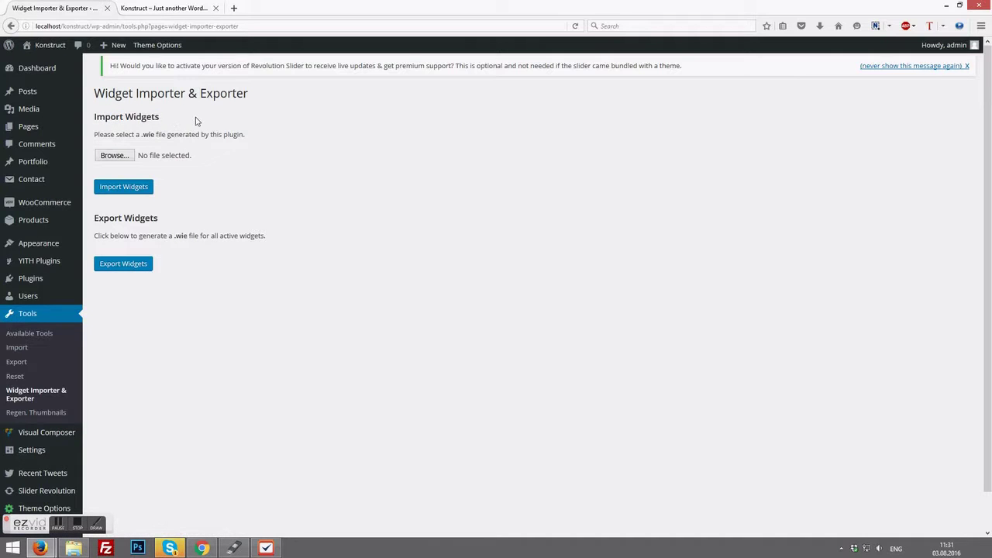
Step: Choose konstruct-widgets.wie from the Widgets folder in Resources and import the widgets
click(115, 155)
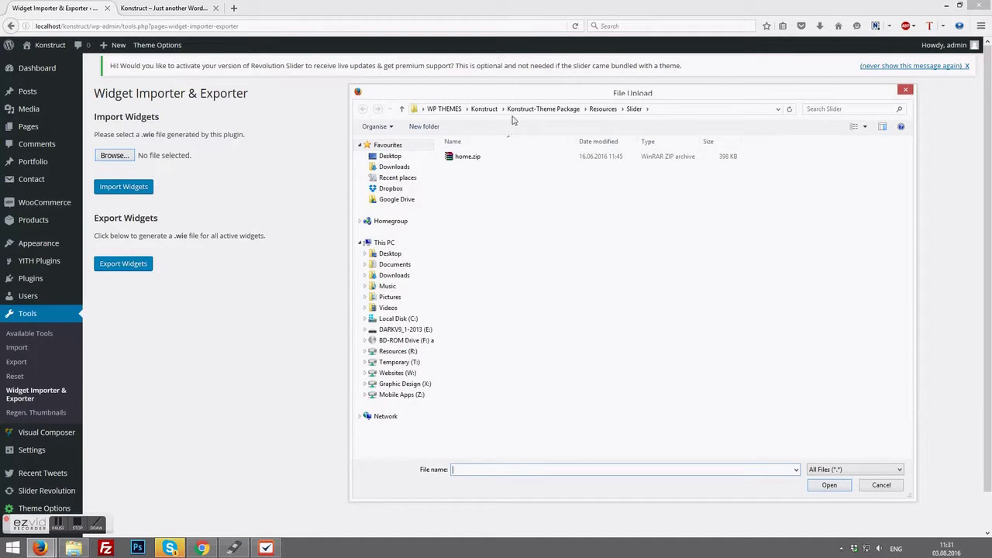
click(603, 109)
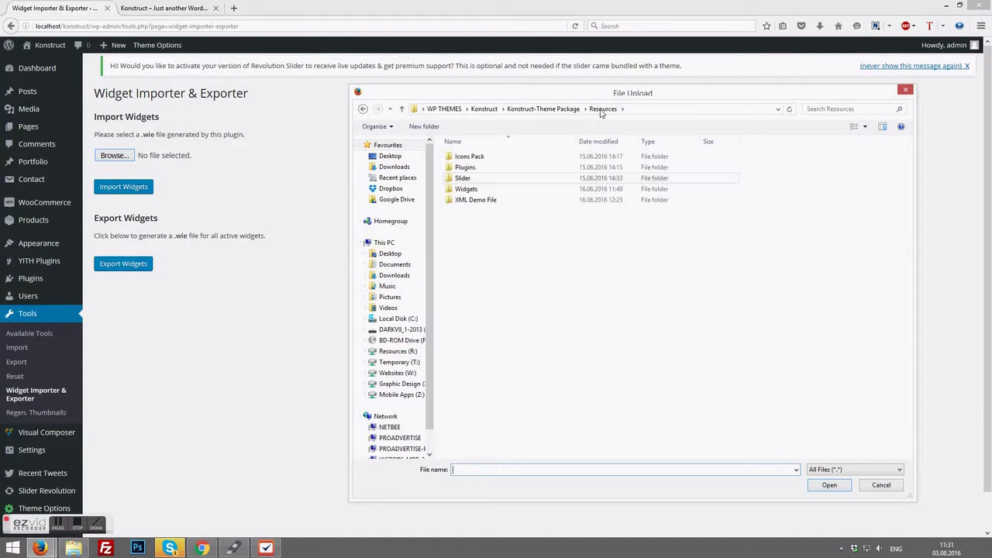
double_click(481, 194)
click(497, 158)
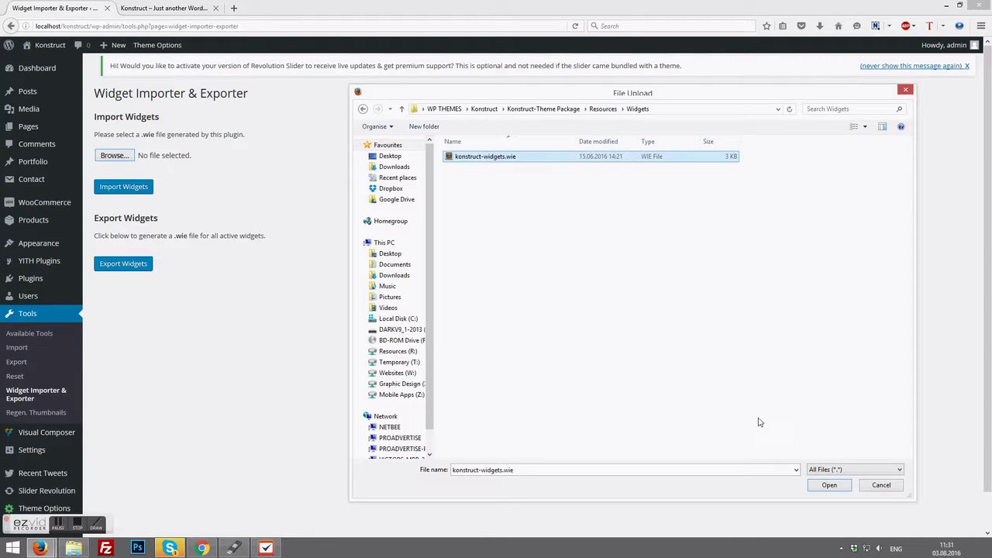
click(828, 486)
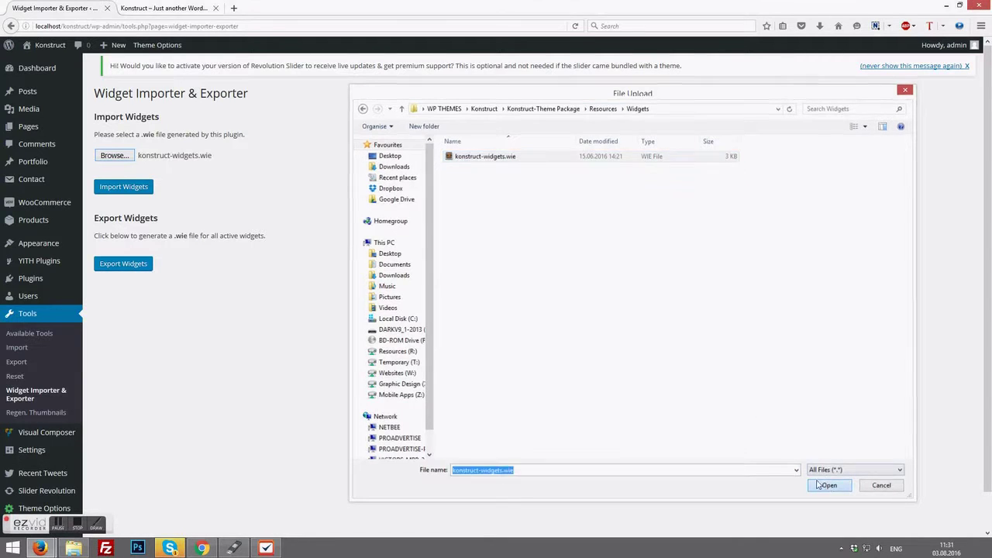
click(128, 191)
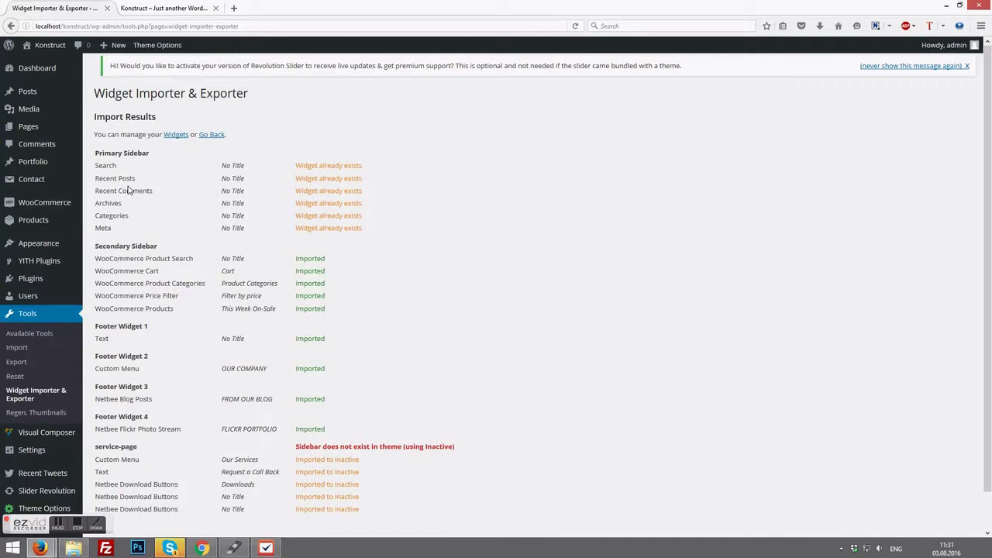
Step: Reload the live site and check the imported widgets in the home page footer
click(161, 9)
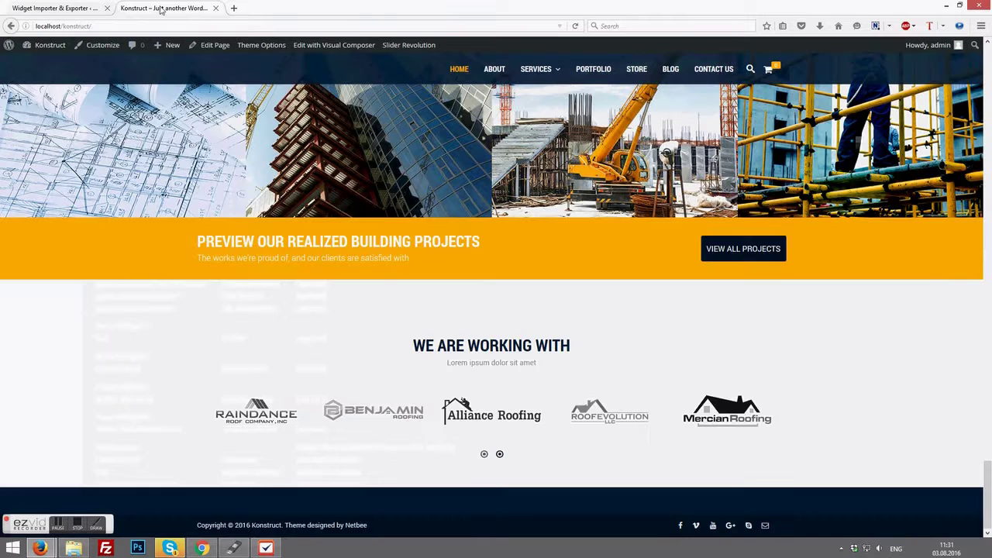
click(578, 25)
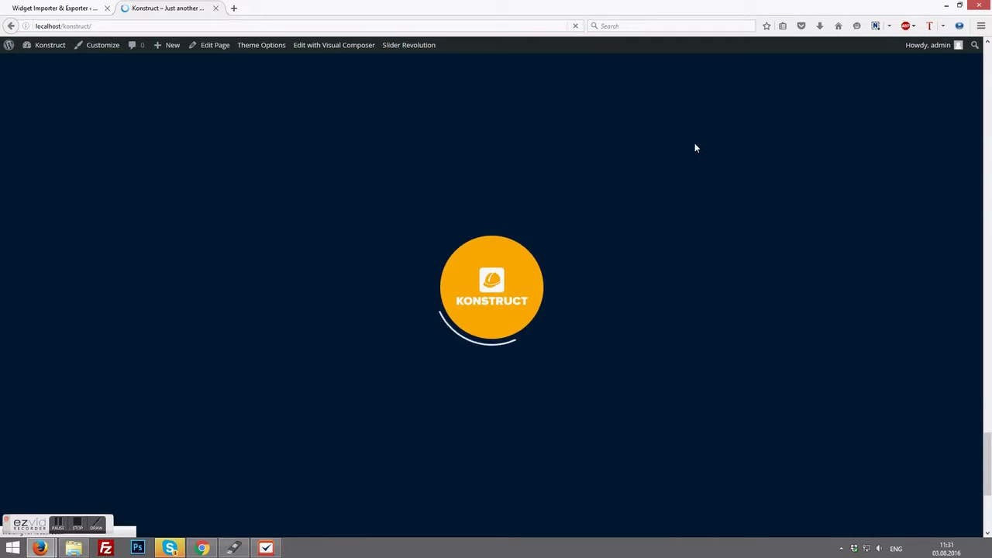
scroll(695, 148, down, 4)
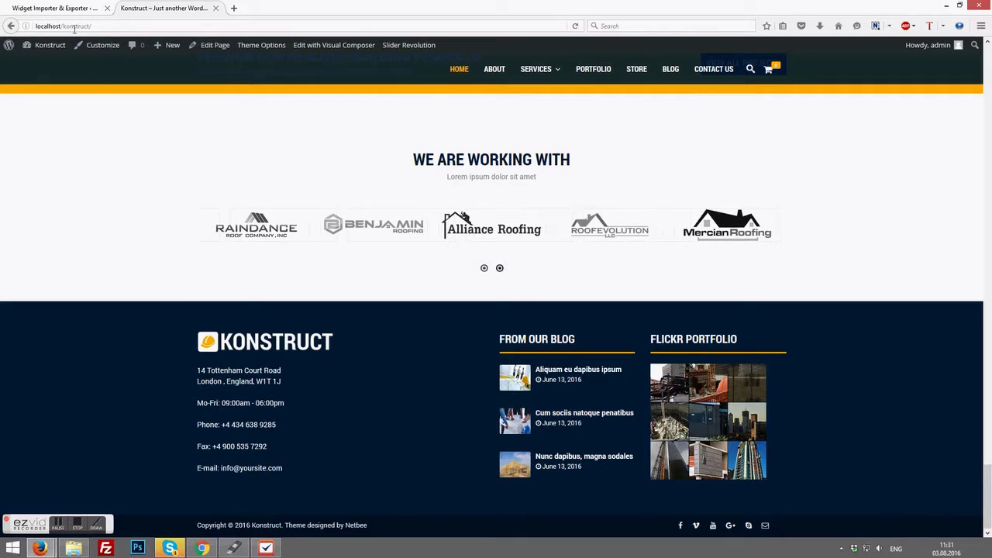
Step: On the admin Widgets page, set the OUR COMPANY custom menu widget in Footer Widget 2 to Footer Menu and save it
click(56, 8)
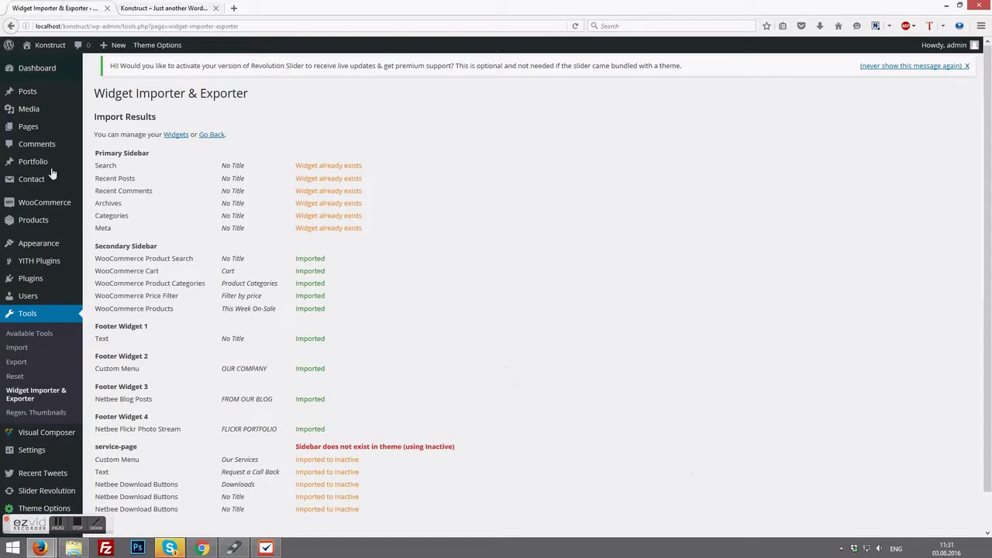
mouse_move(39, 244)
click(125, 282)
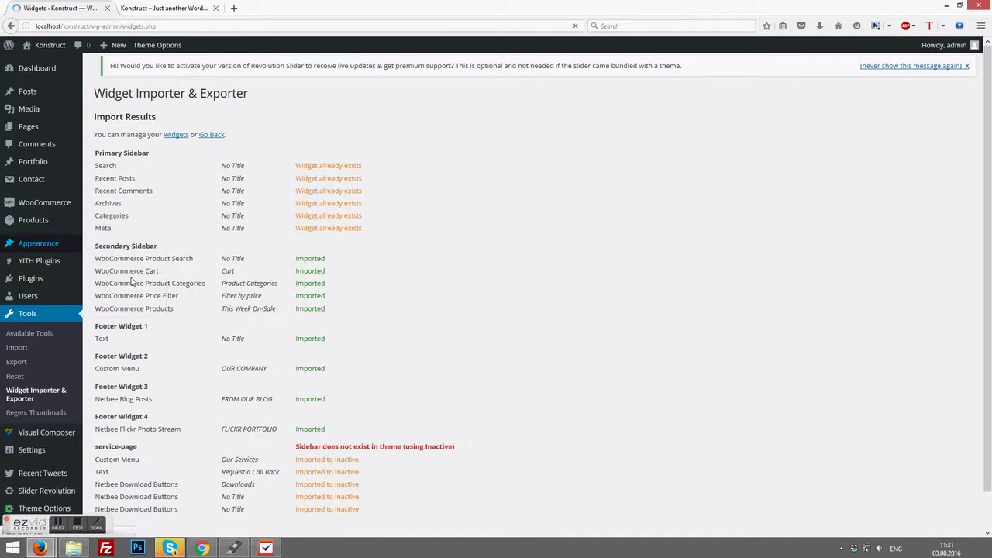
click(649, 403)
click(680, 442)
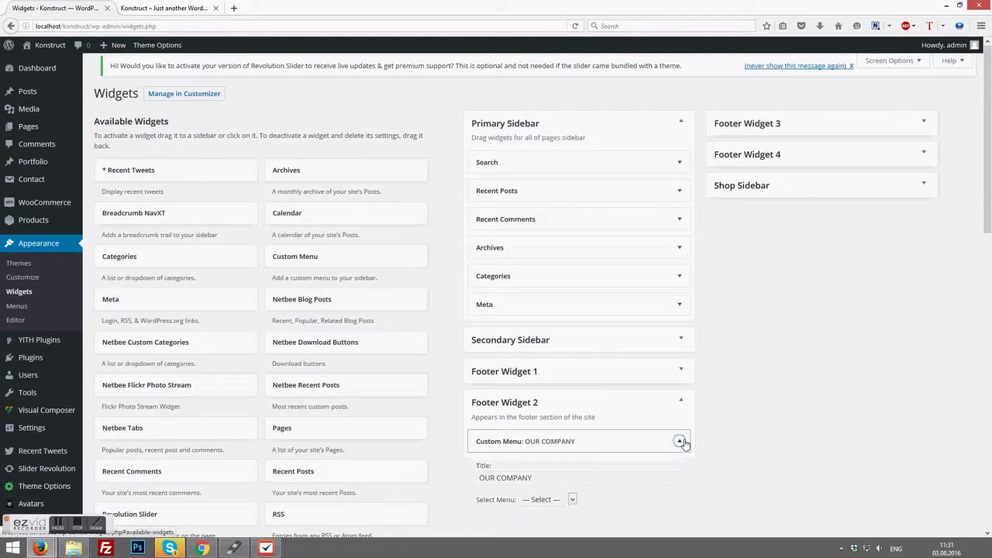
scroll(630, 406, down, 3)
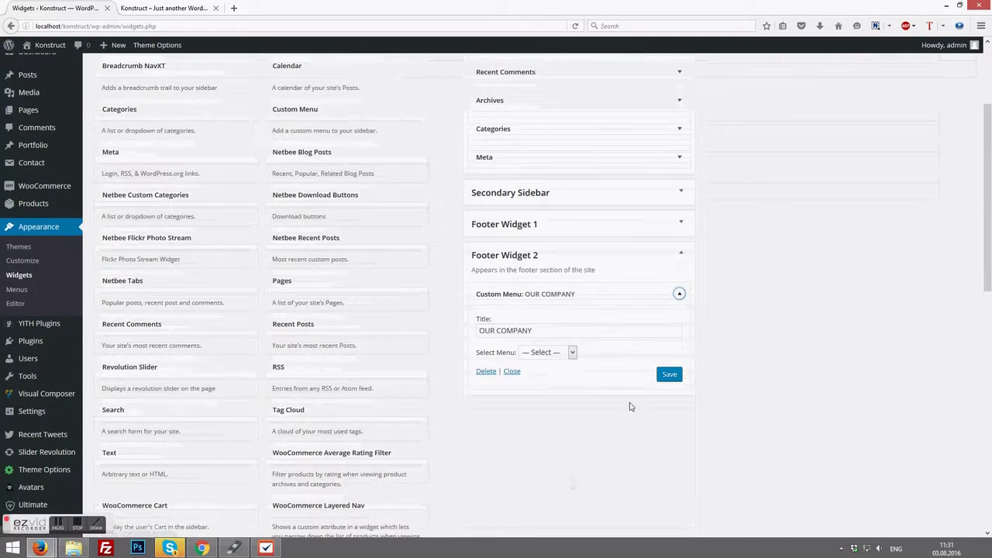
click(571, 353)
click(548, 377)
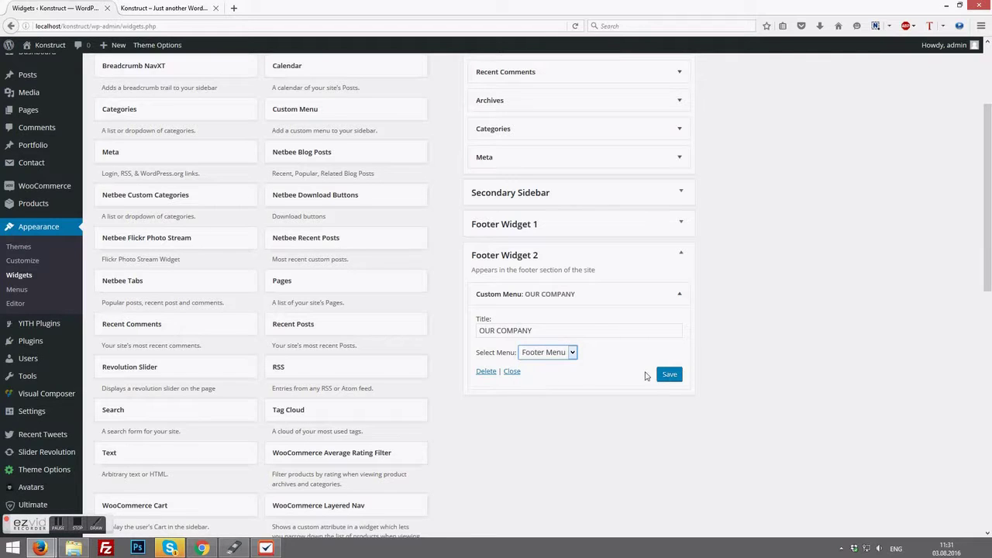
Step: Reload the live site and check the OUR COMPANY footer menu and the icons in the Services We Offer section
click(162, 8)
click(577, 27)
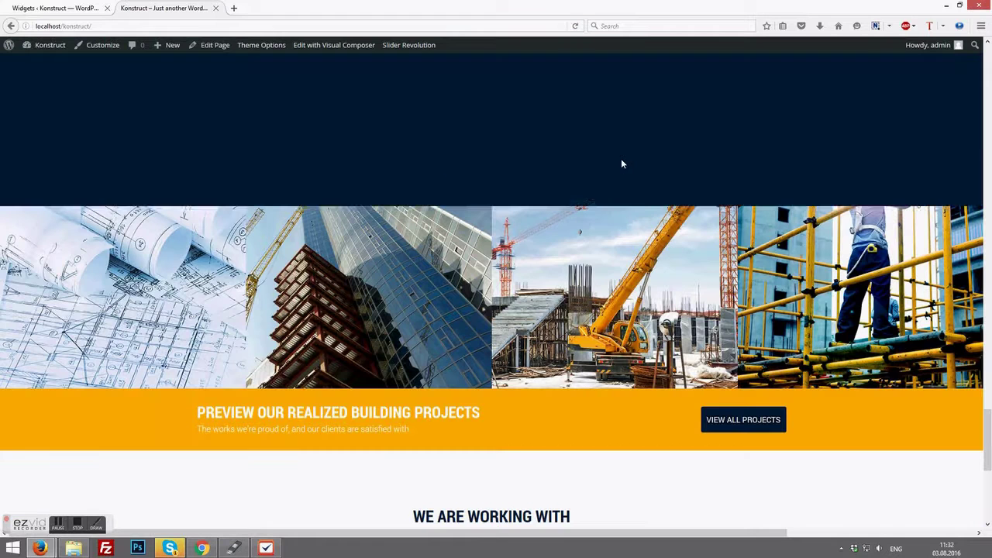
scroll(620, 166, down, 1)
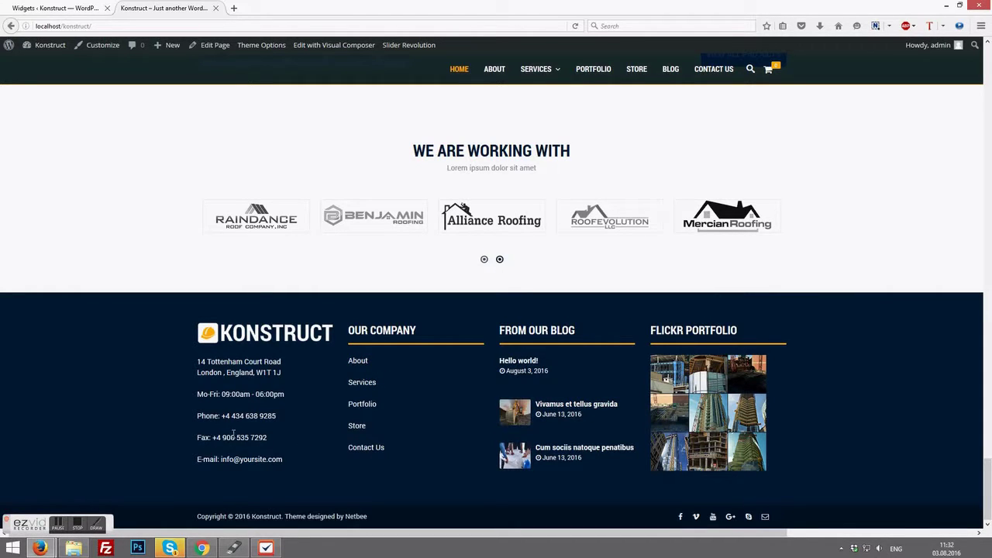
scroll(234, 371, up, 15)
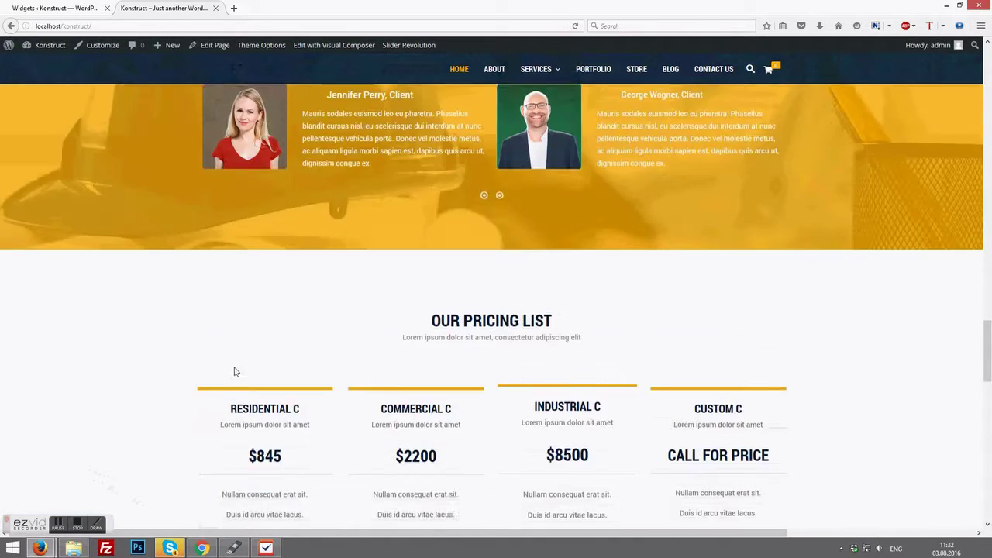
scroll(234, 370, up, 8)
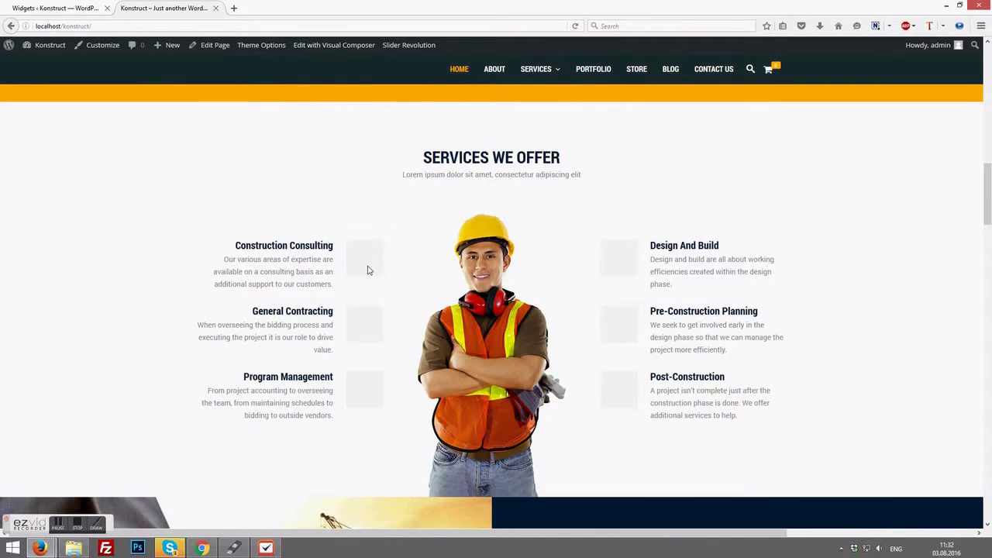
Step: Go back to the WordPress admin and open the Icon Manager of the Ultimate addons
click(52, 8)
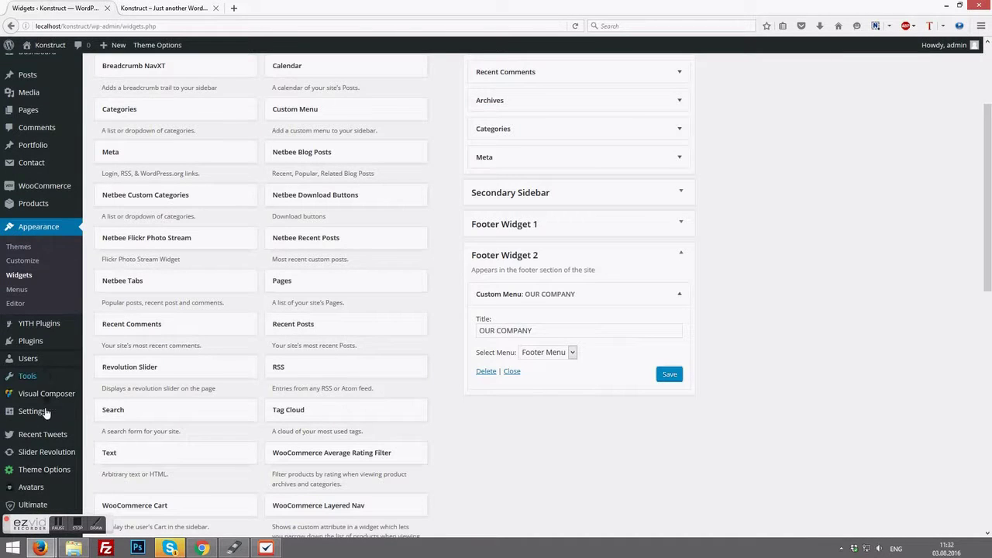
scroll(51, 465, down, 3)
mouse_move(56, 504)
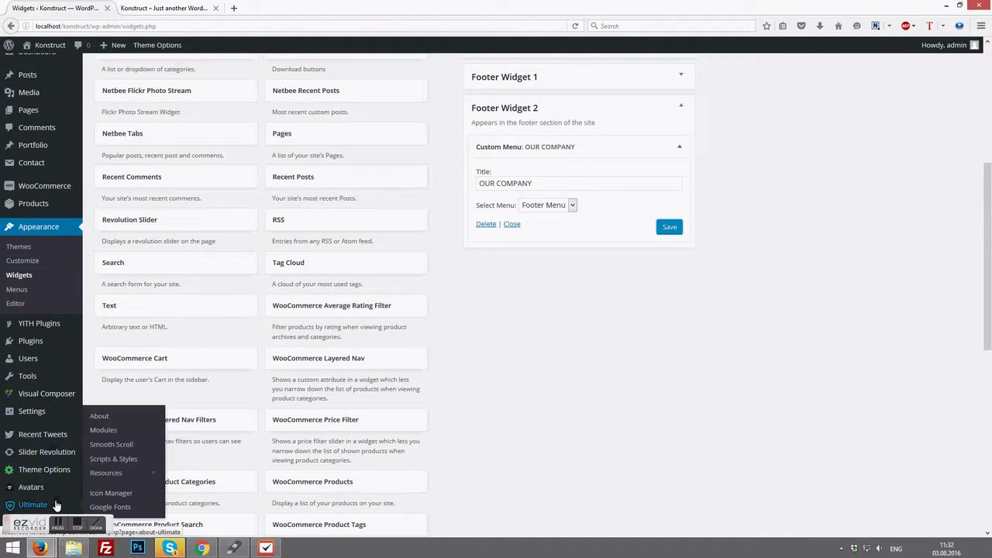
click(110, 496)
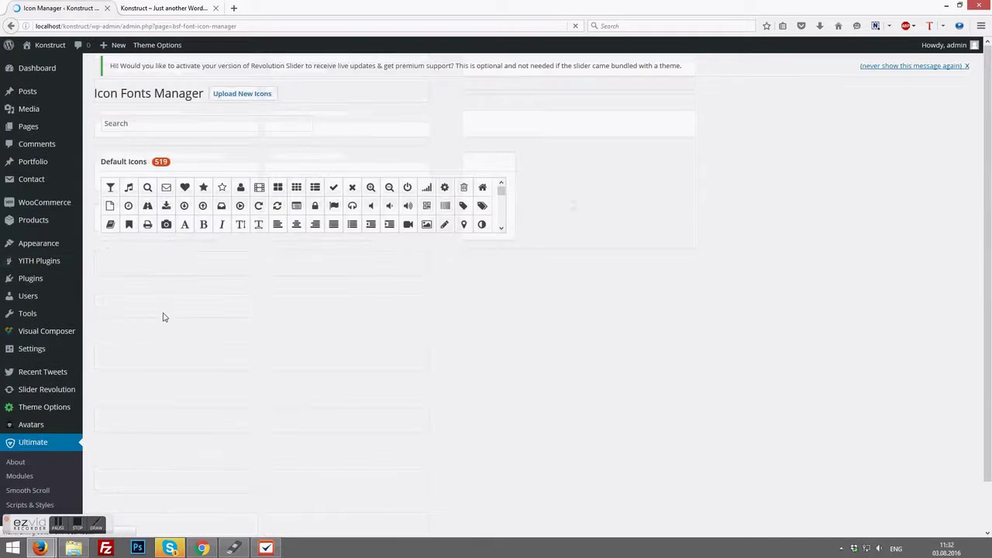
Step: Upload the Konstruct-1.zip icon set from the Icons Pack folder in Resources and insert it as the fonts zip file
click(251, 99)
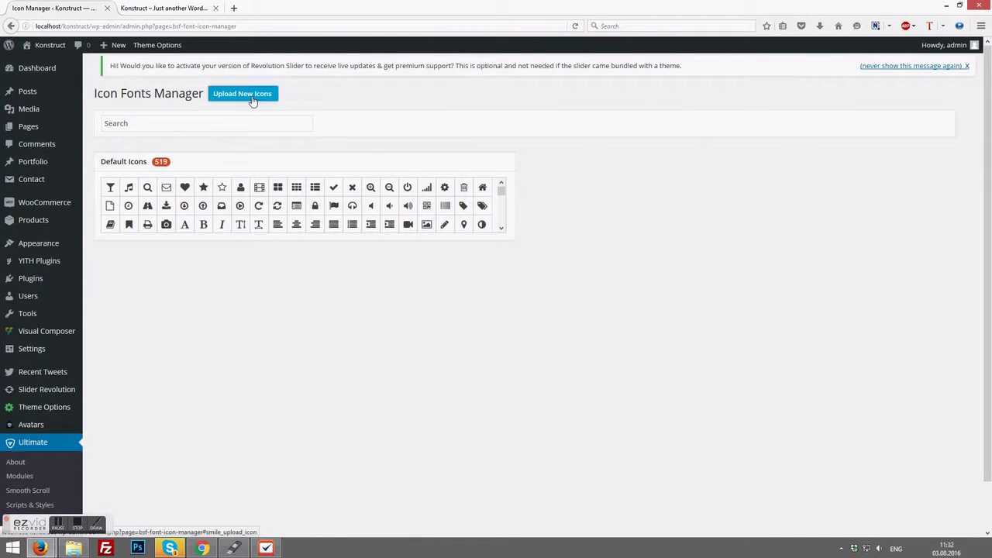
click(65, 89)
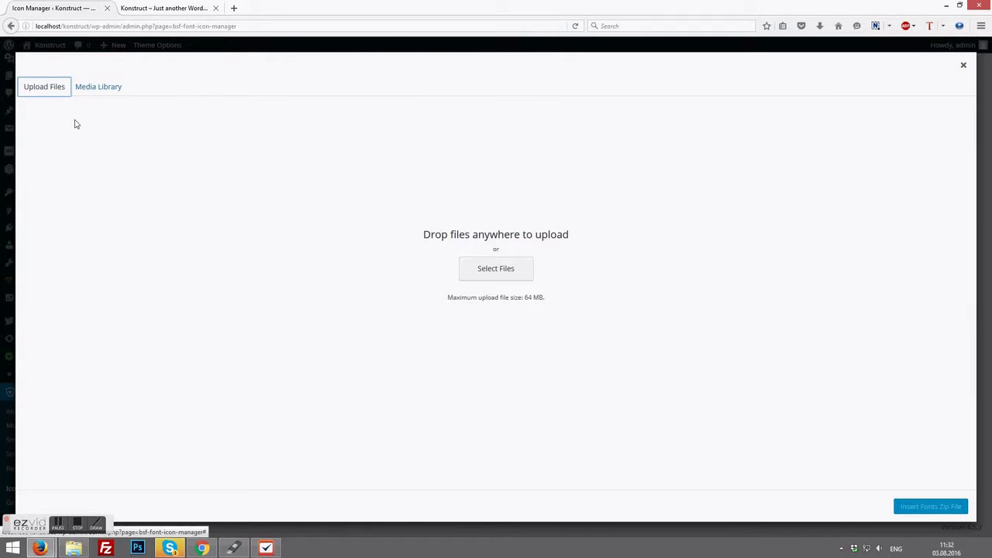
click(480, 274)
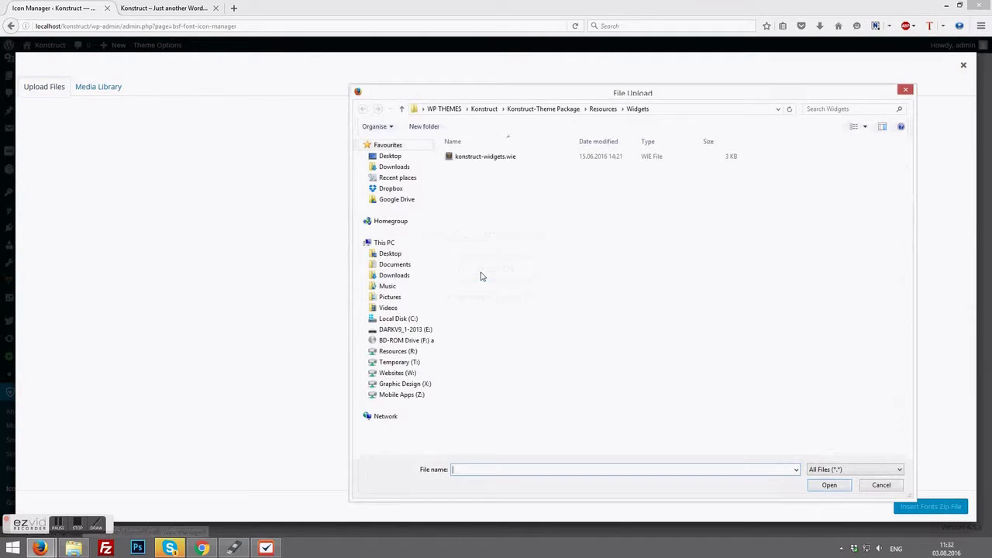
click(602, 109)
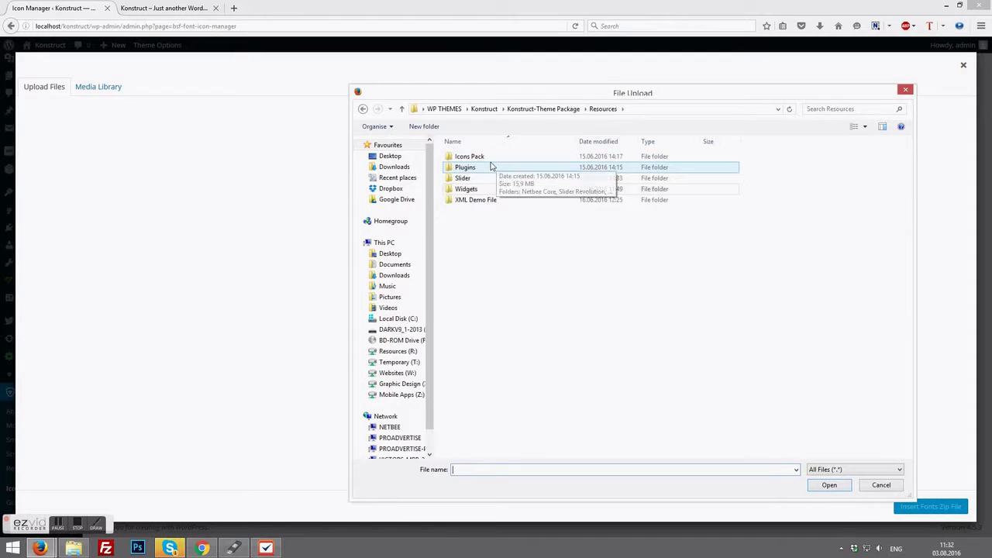
double_click(481, 157)
double_click(488, 158)
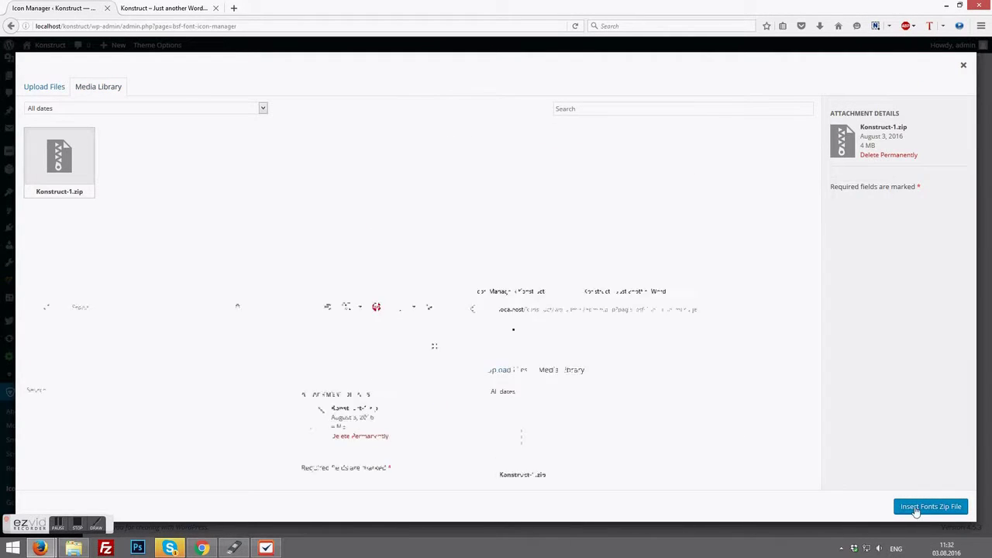
click(916, 509)
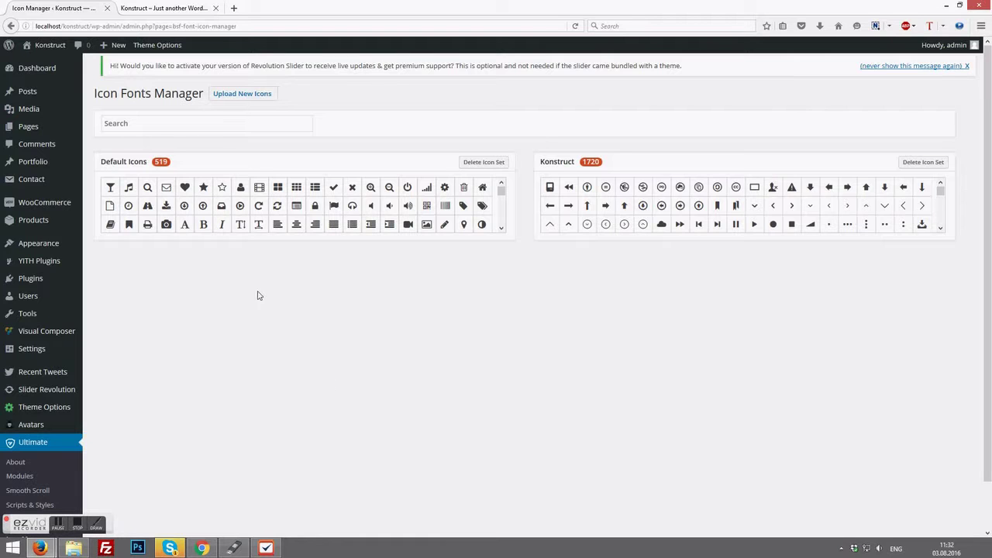
Step: Open the admin Dashboard, then reload the live site and check the service icons in the Services We Offer section
click(60, 68)
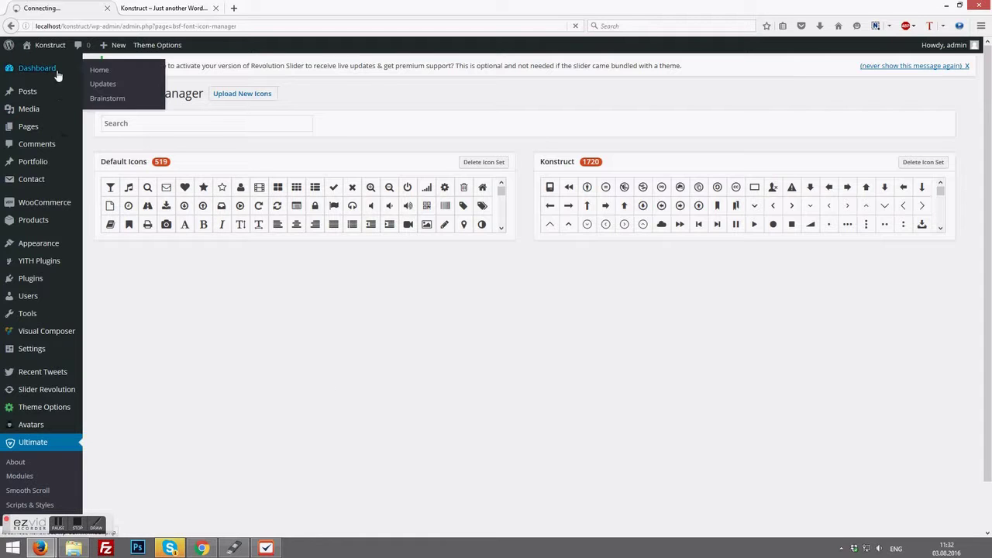
click(147, 9)
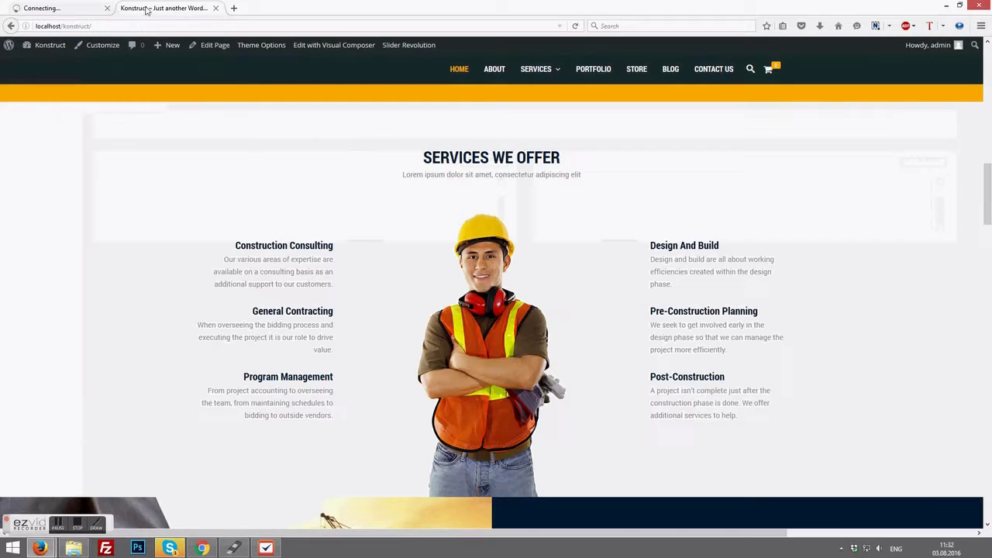
click(575, 27)
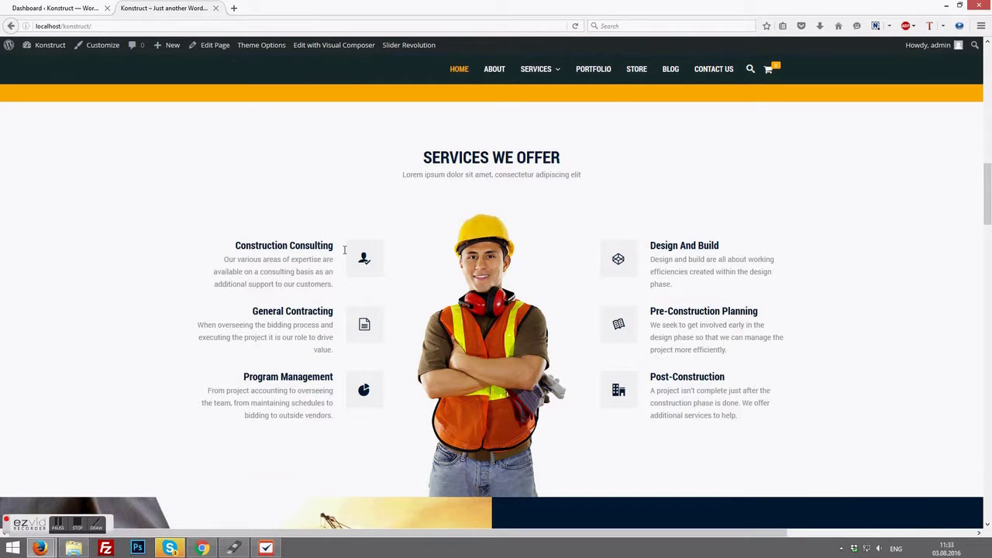
drag(344, 249, 416, 277)
click(366, 249)
Step: Look over the upper part of the home page and examine the font of the OUR MISSION heading
scroll(366, 261, up, 15)
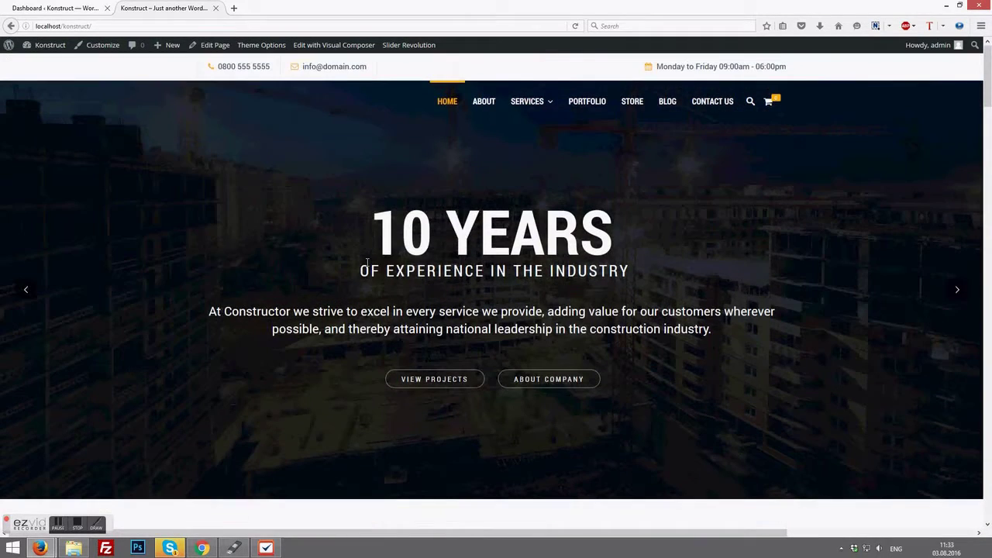
scroll(411, 229, down, 8)
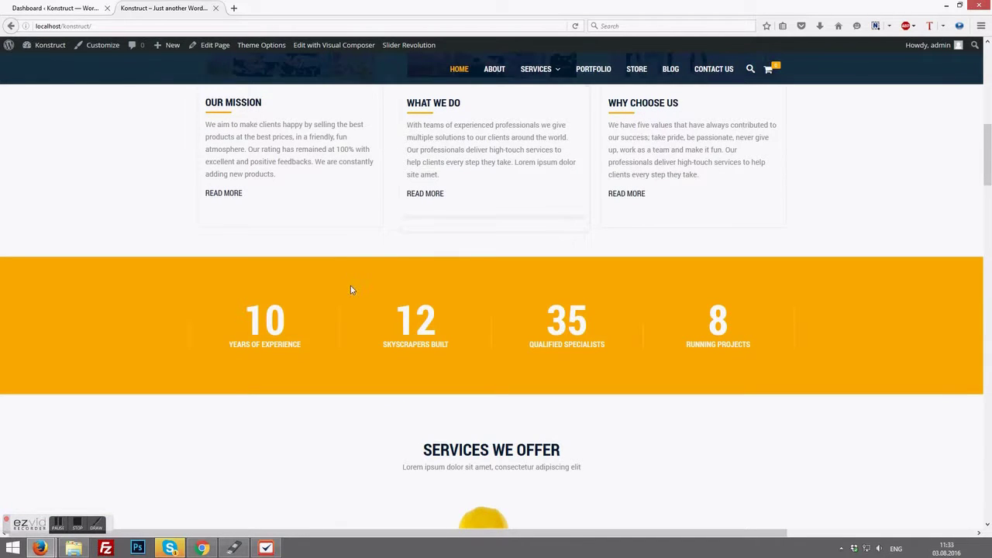
triple_click(246, 107)
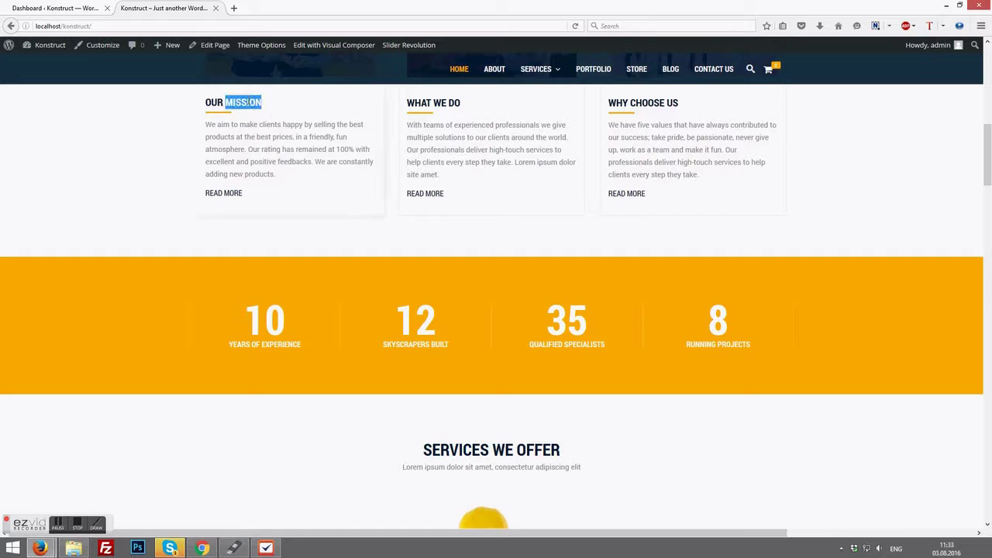
click(142, 131)
scroll(141, 131, up, 3)
scroll(142, 132, up, 1)
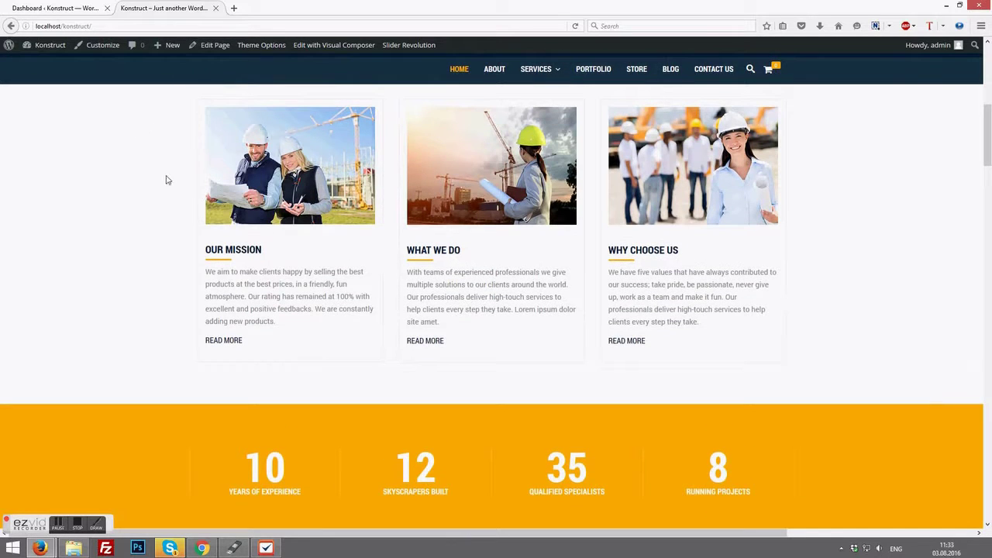
Step: Open the Home page for editing and bring up the settings of the OUR MISSION heading element
click(218, 52)
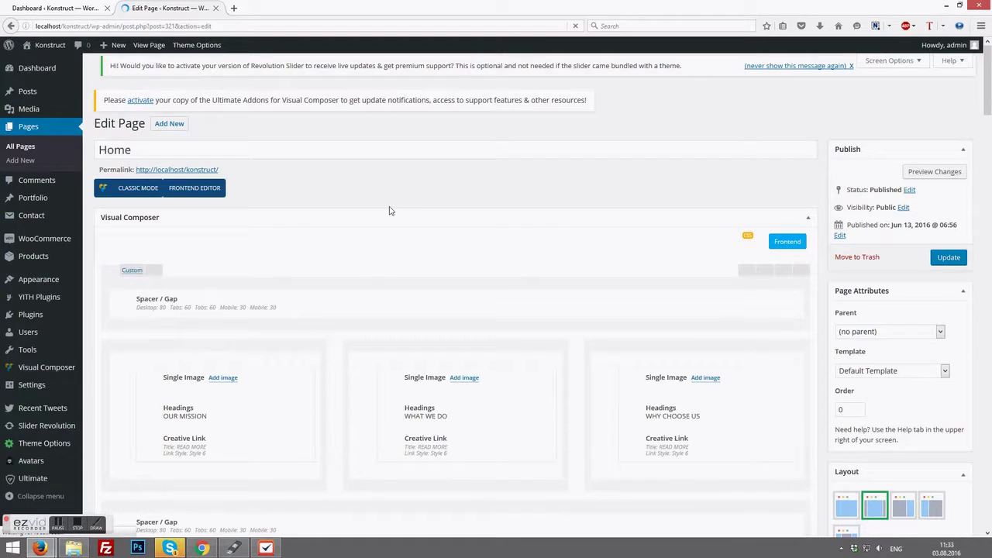
drag(260, 407, 235, 422)
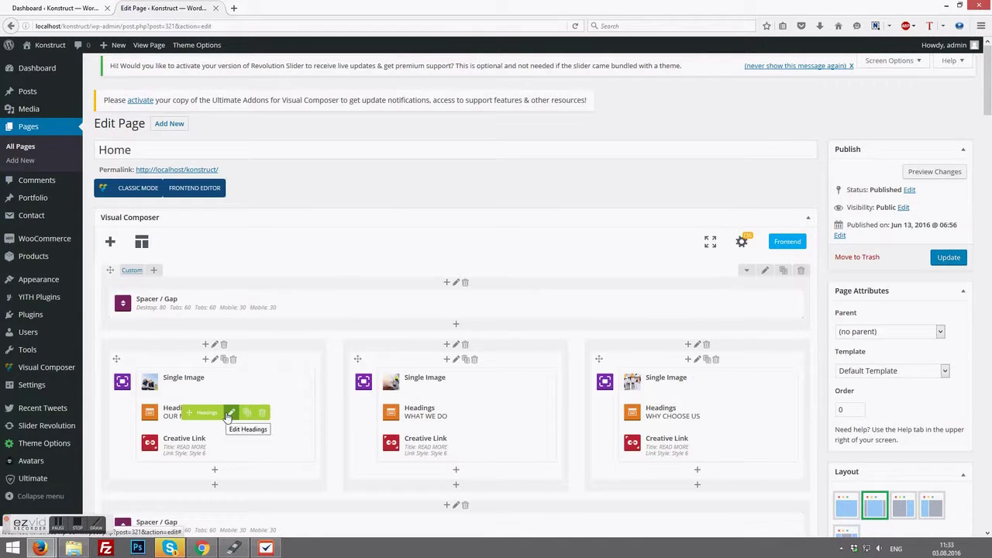
click(228, 415)
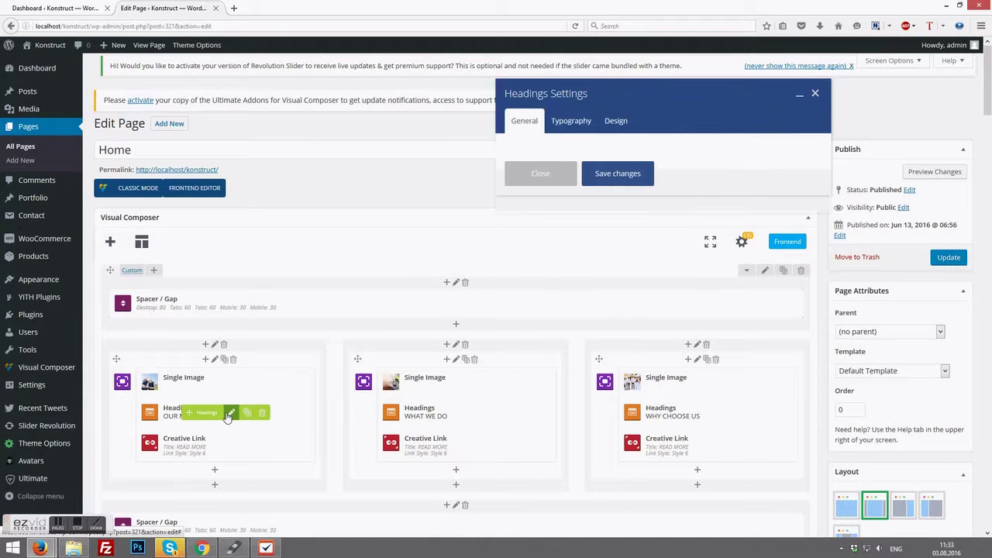
Step: Examine the available font families in the heading's Typography settings and close the settings without saving
click(571, 121)
click(530, 200)
click(532, 202)
drag(547, 177, 501, 184)
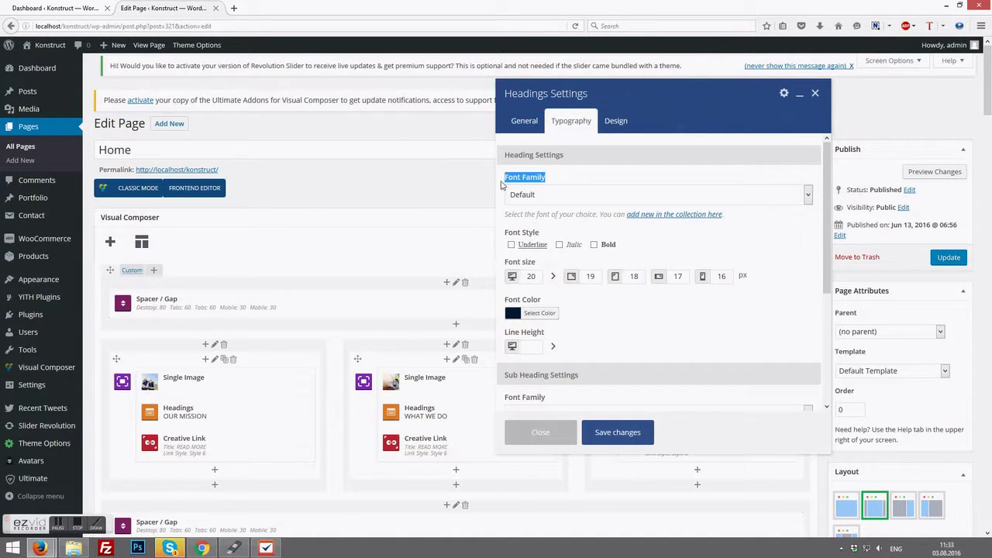
click(565, 186)
click(543, 432)
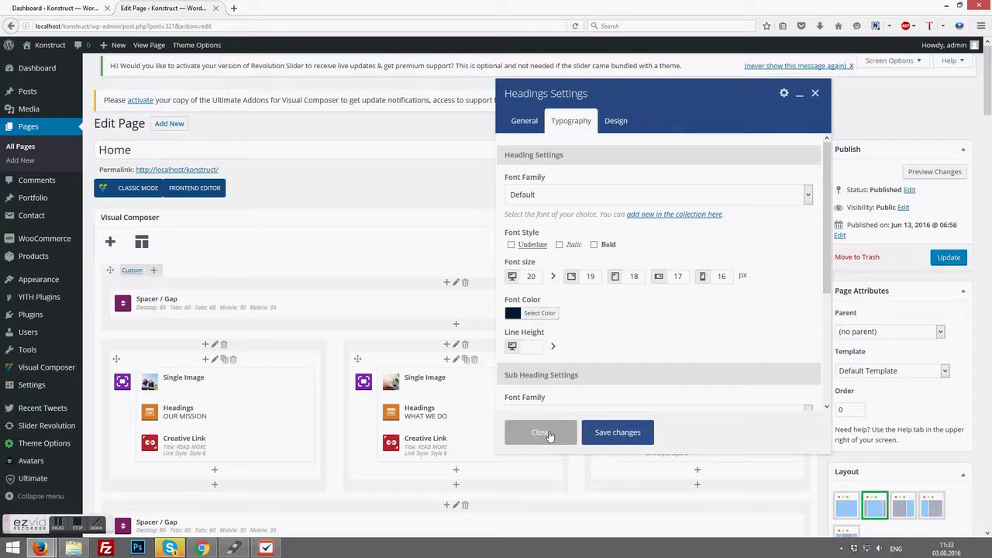
Step: Return to the admin Dashboard and open the Google Fonts Manager of the Ultimate addons
click(60, 9)
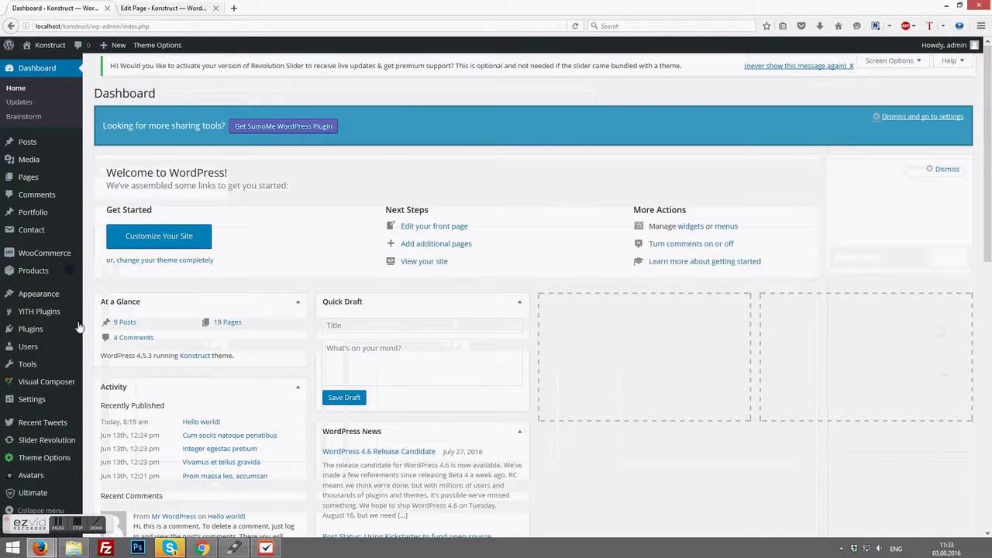
mouse_move(62, 496)
click(110, 507)
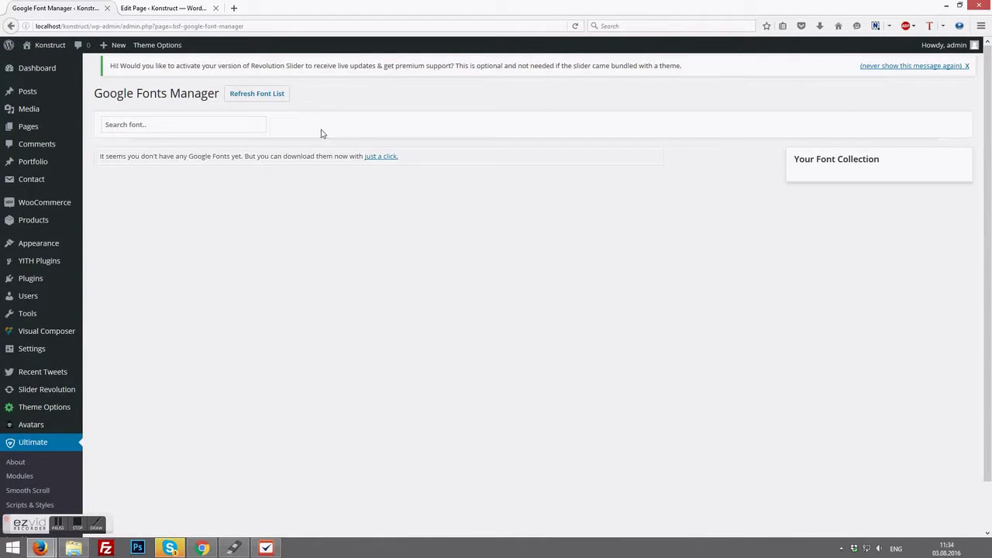
Step: Download the Google Fonts list, search it for roboto, and add Roboto Condensed and Roboto to the font collection
click(390, 161)
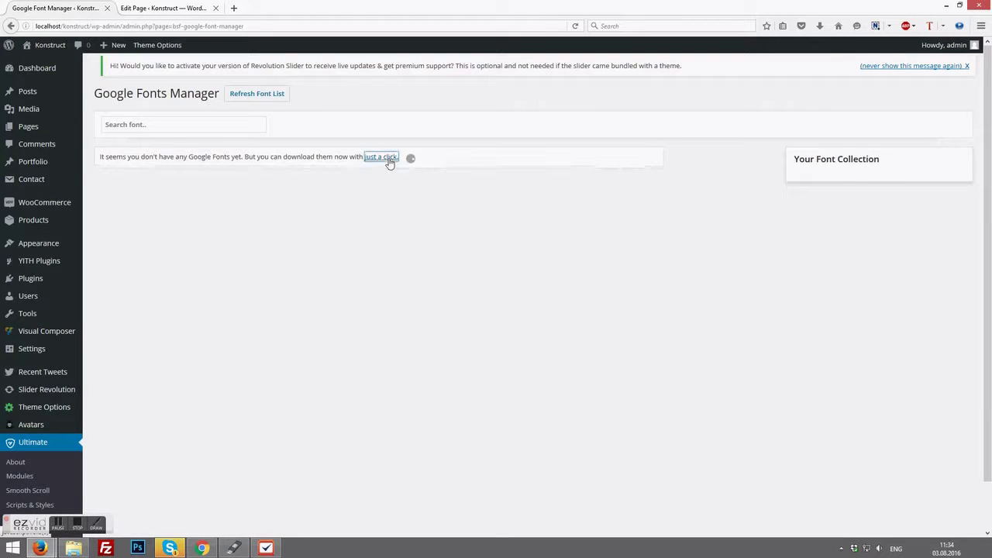
drag(242, 160, 160, 166)
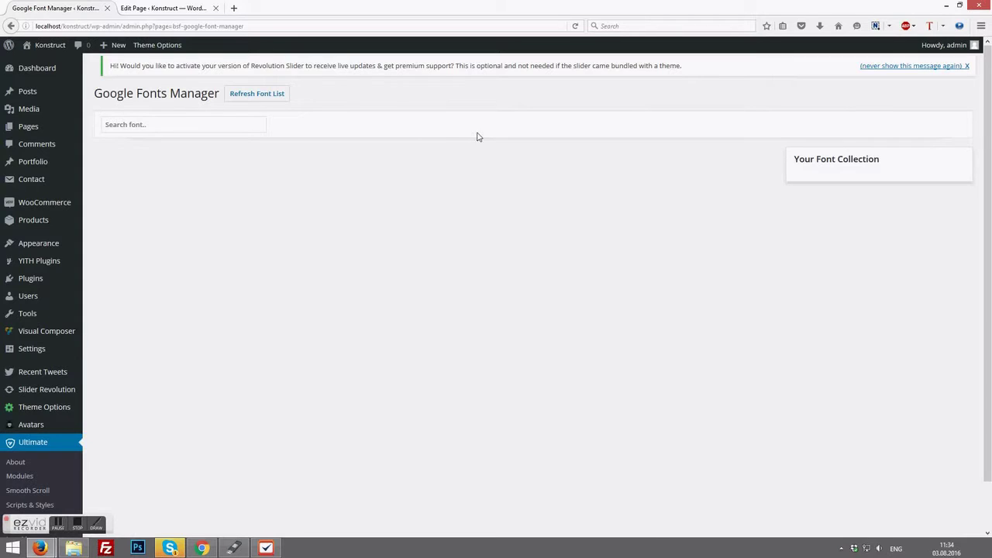
click(199, 124)
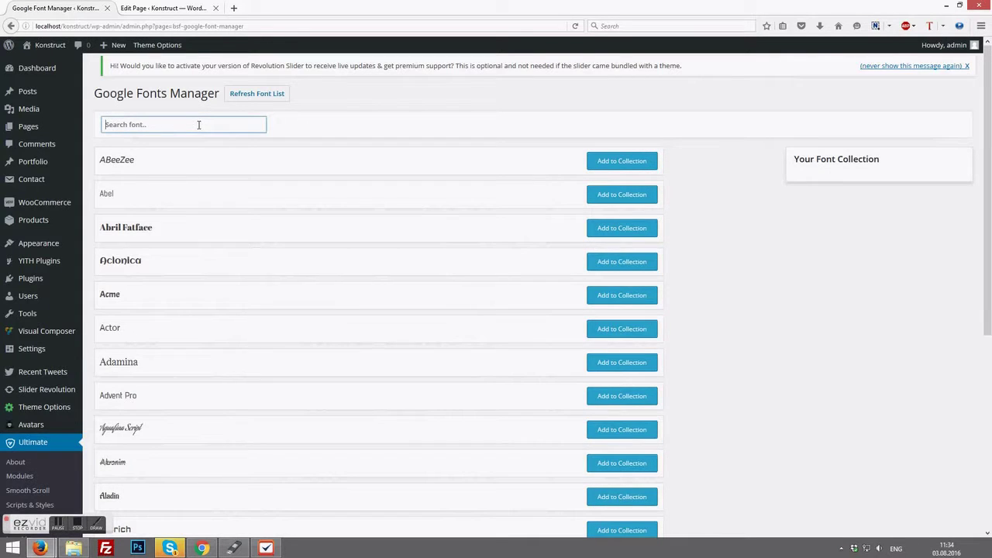
text(roboto)
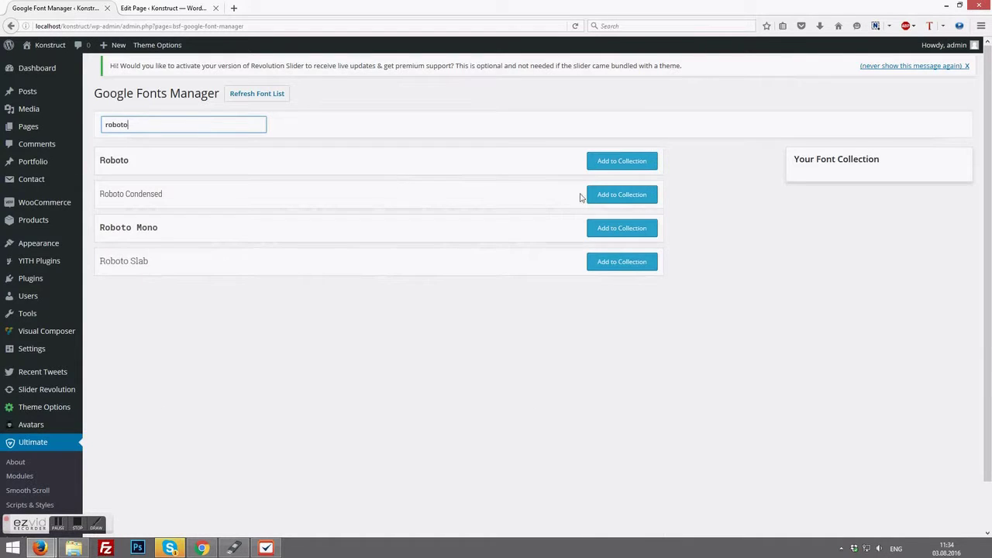
click(620, 200)
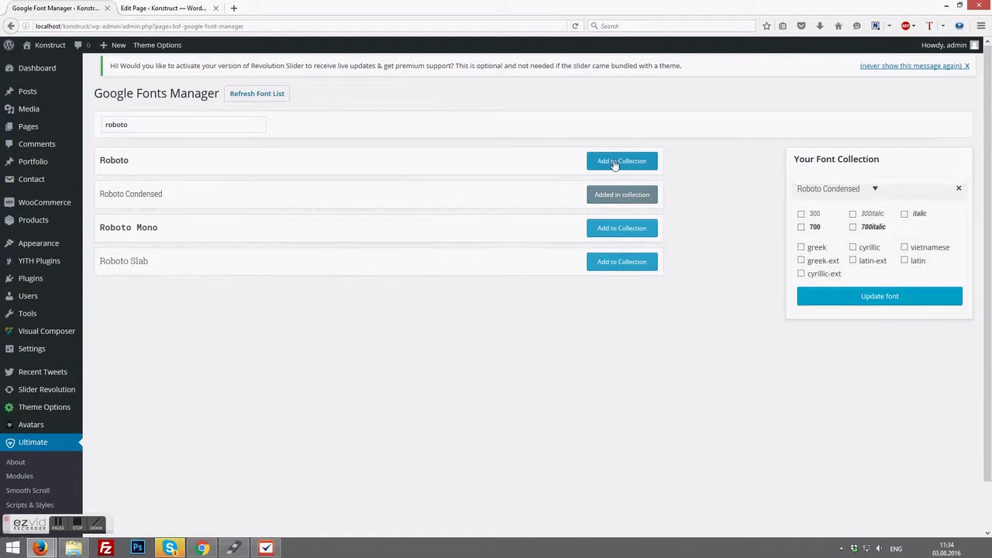
click(615, 163)
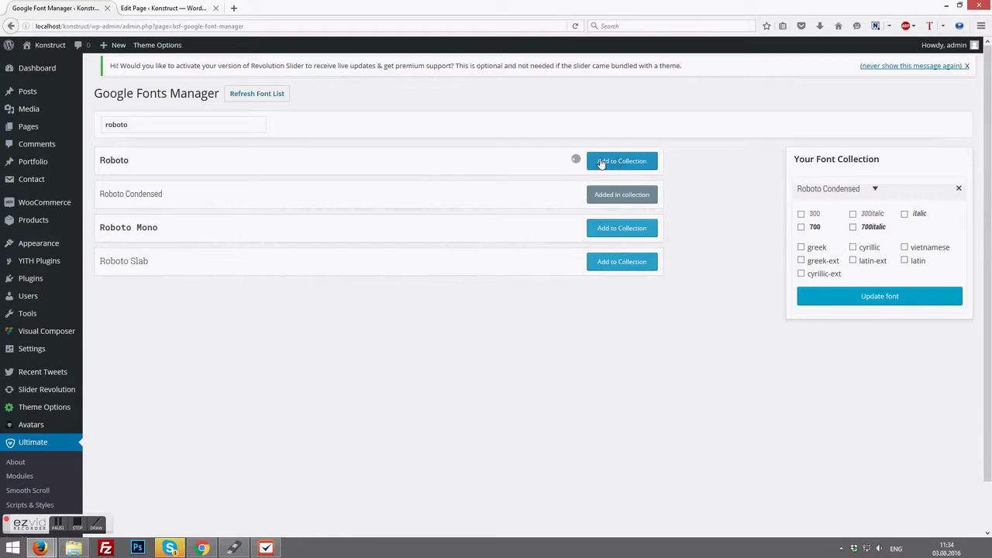
Step: Search for lato and open sans, and add the Lato and Open Sans fonts to the collection
double_click(178, 127)
text(la)
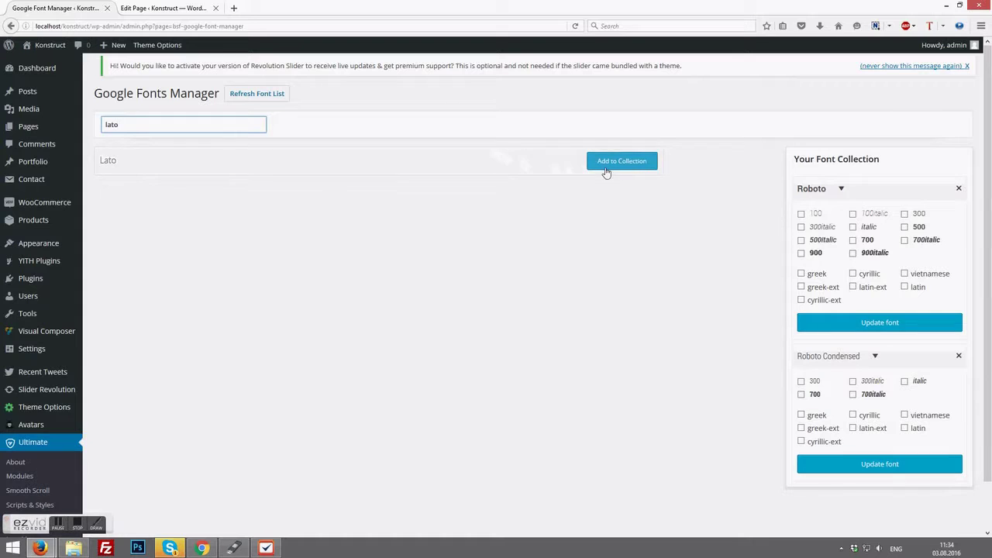
click(606, 168)
double_click(164, 124)
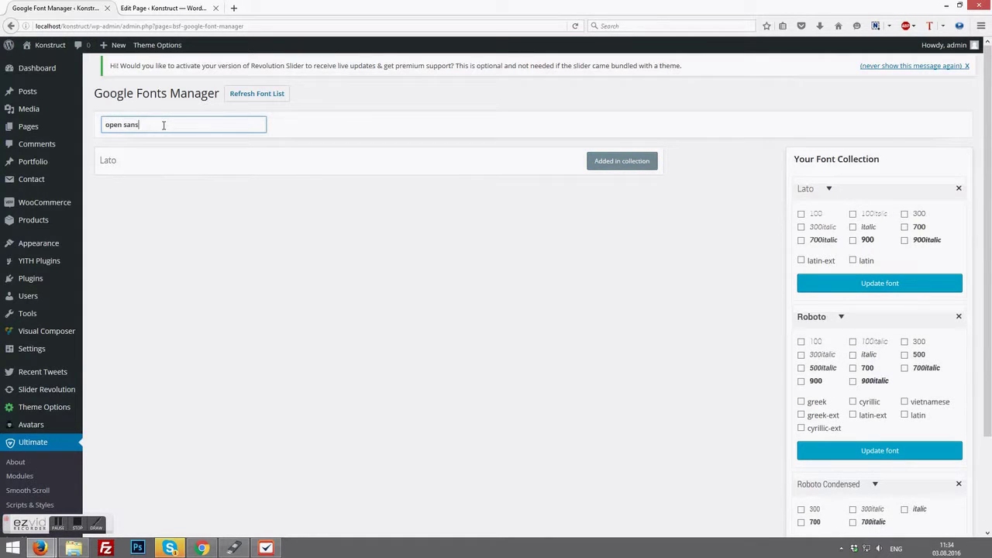
click(622, 164)
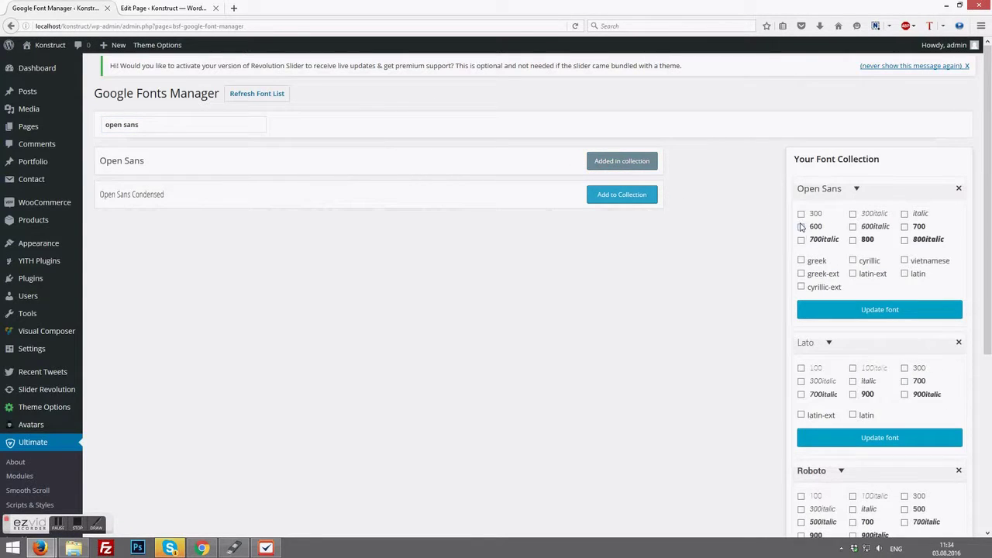
Step: Enable all Open Sans style variants from 300 to 800italic in the collection and update the font
click(801, 214)
click(801, 239)
click(852, 239)
click(853, 226)
click(853, 214)
click(904, 214)
click(905, 226)
click(905, 239)
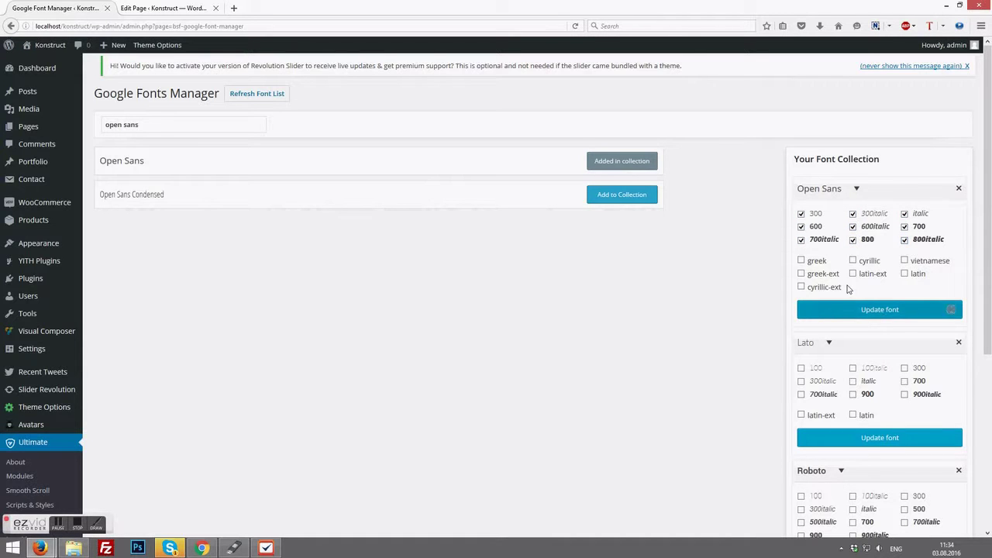
Step: Enable all Lato style variants from 100 to 900italic in the collection and update the font
scroll(848, 288, down, 2)
scroll(835, 294, up, 1)
click(802, 318)
click(801, 331)
click(801, 344)
click(853, 343)
click(853, 331)
click(852, 318)
click(904, 318)
click(905, 330)
click(905, 343)
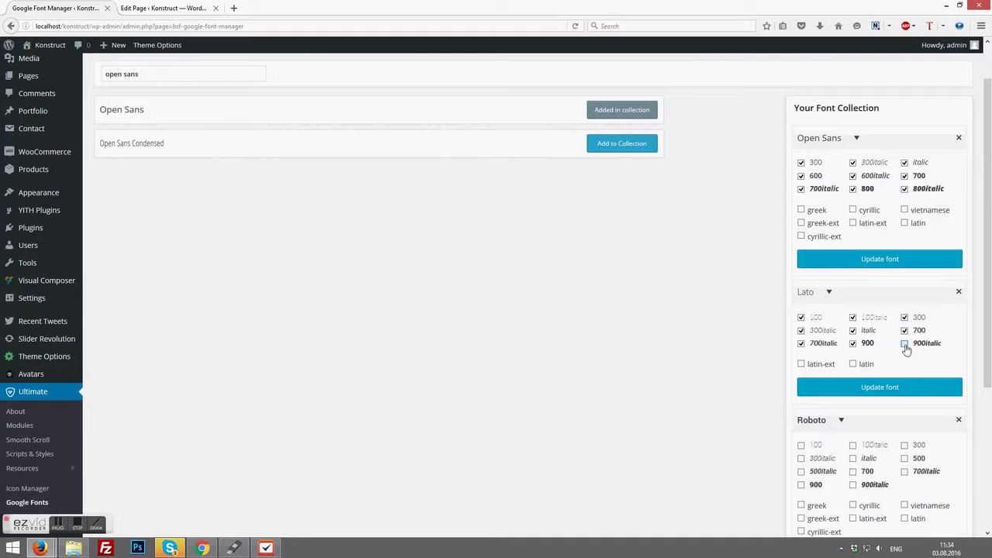
click(881, 388)
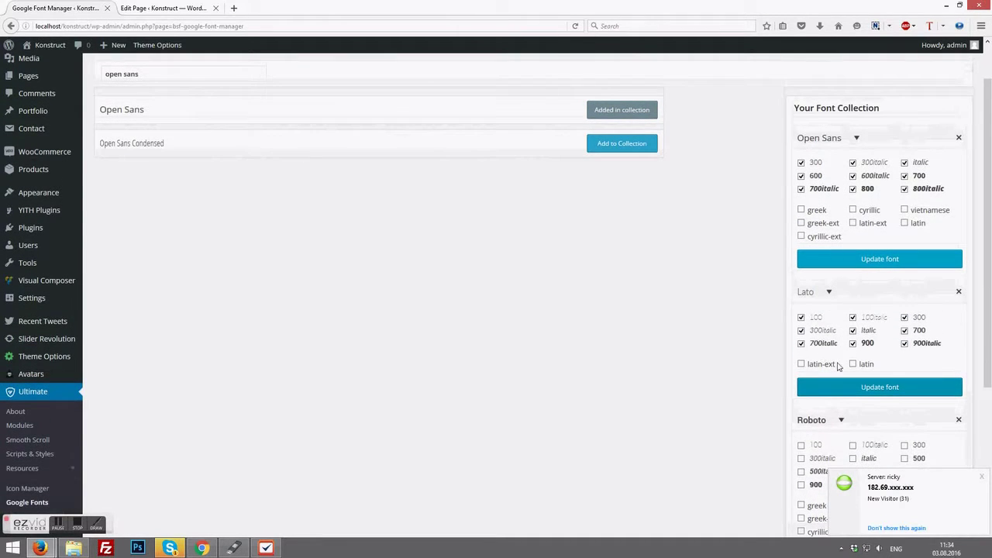
Step: Collapse the Open Sans and Lato entries and enable all Roboto style variants from 100 to 900italic
scroll(801, 447, down, 1)
scroll(752, 425, up, 1)
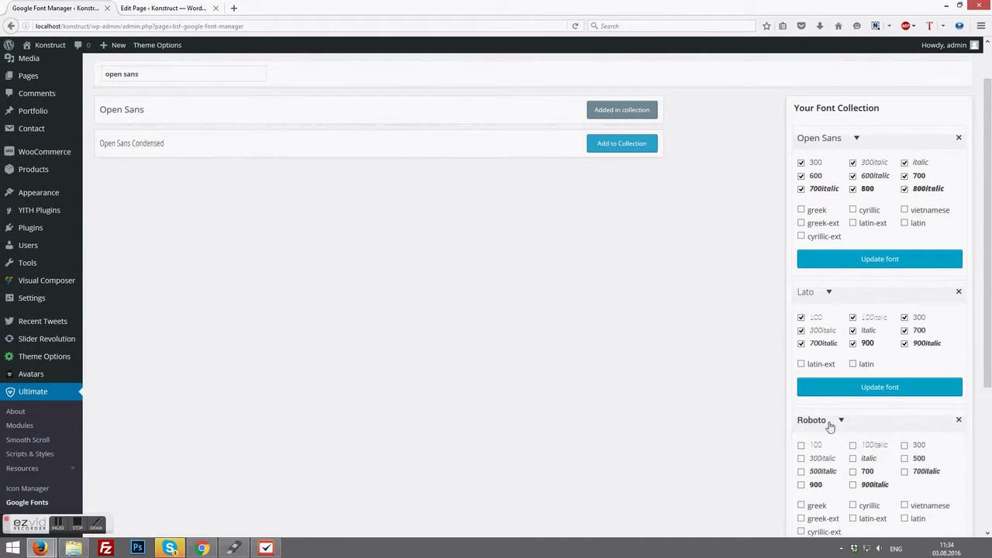
click(910, 135)
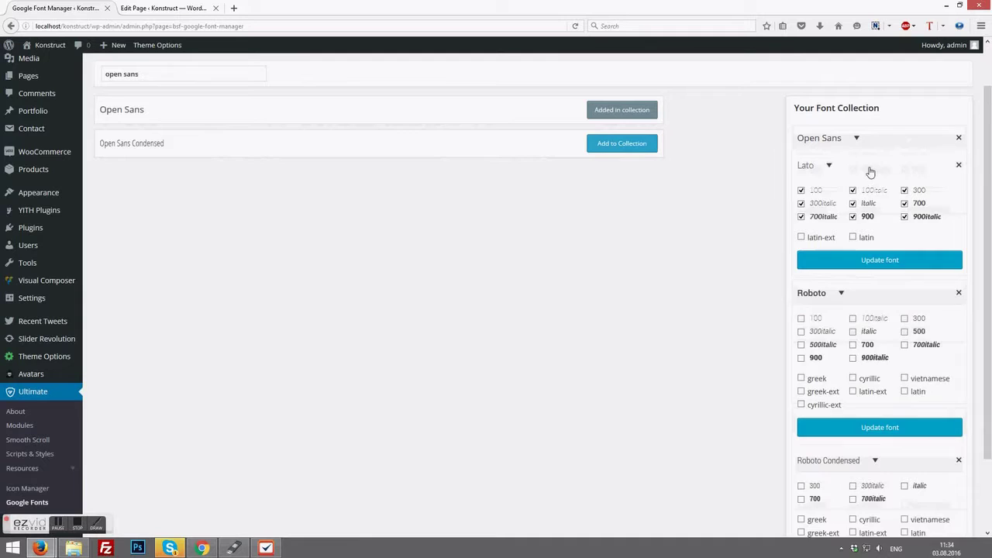
click(870, 169)
click(815, 220)
click(816, 232)
click(817, 245)
click(817, 258)
click(867, 258)
click(866, 245)
click(868, 231)
click(876, 220)
click(907, 219)
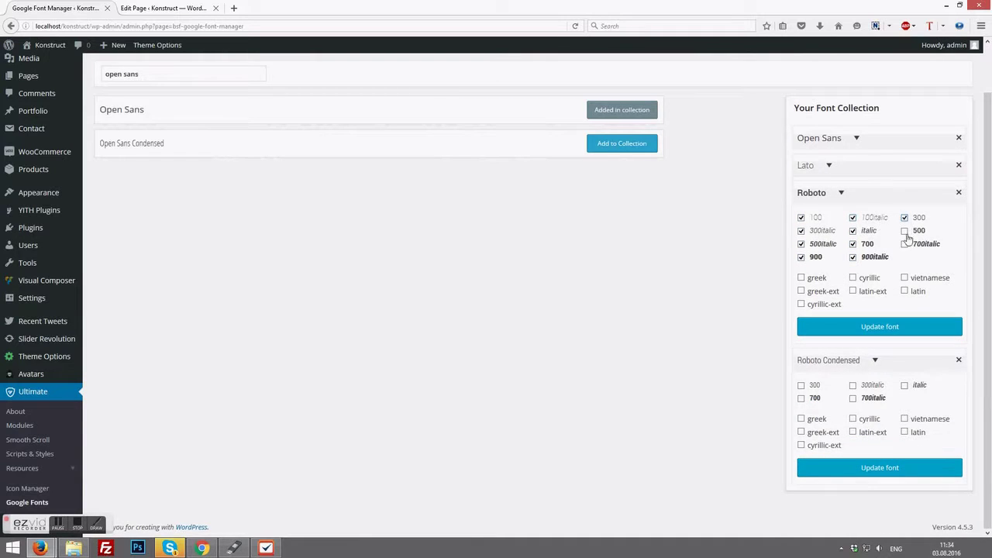
click(907, 244)
Step: Enable all Roboto Condensed variants (300, 300italic, italic, 700, 700italic), and update both the Roboto Condensed and Roboto fonts
click(815, 387)
click(815, 400)
click(865, 400)
click(871, 387)
click(907, 387)
click(879, 475)
click(862, 328)
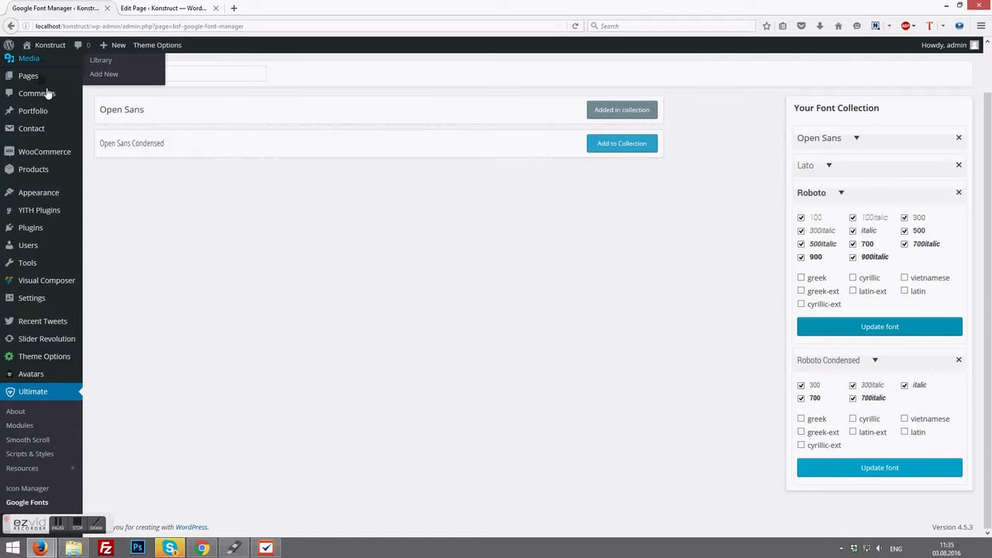
Step: In the Home page editor, set the OUR MISSION heading's font family to Lato with the 900italic style and save the element
scroll(213, 224, up, 2)
click(159, 10)
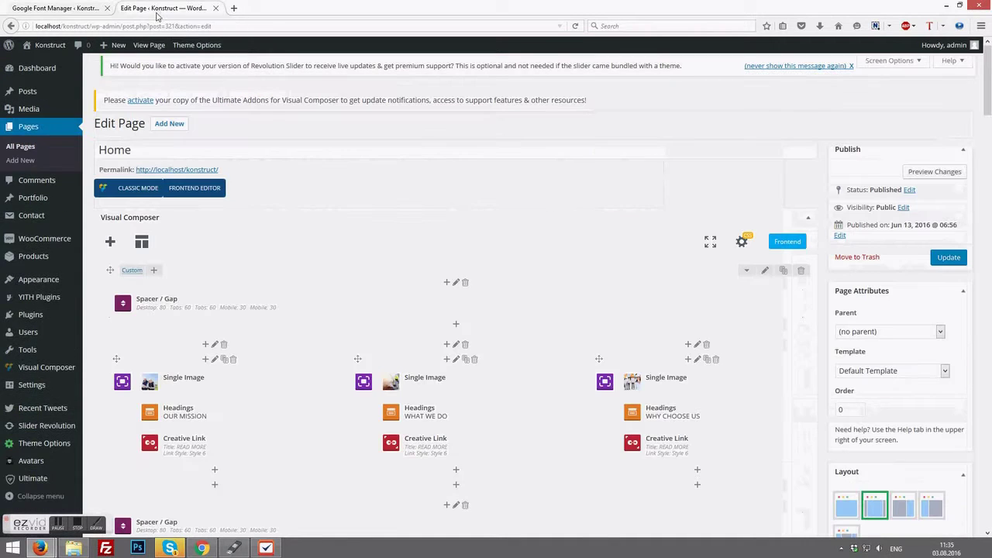
mouse_move(239, 391)
click(231, 412)
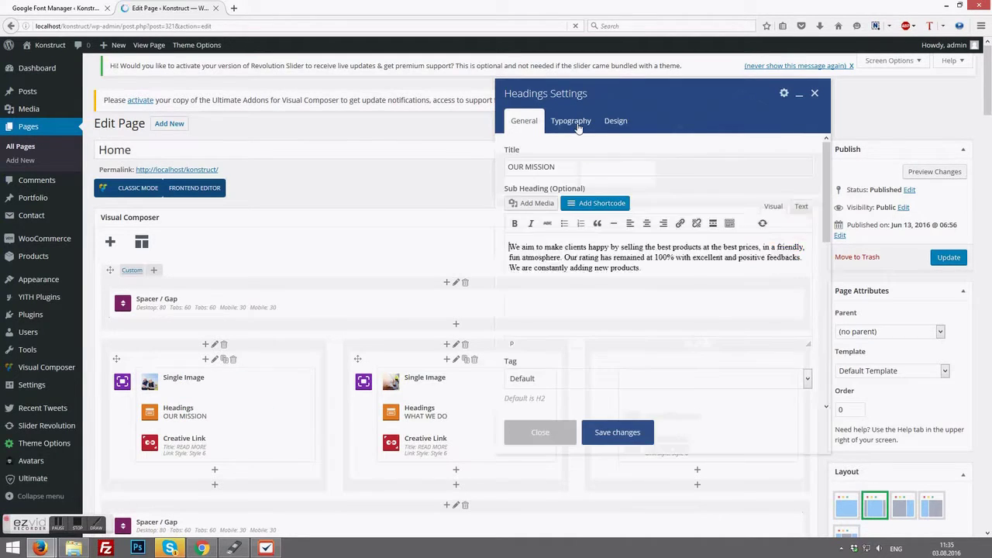
click(575, 122)
click(639, 197)
click(639, 198)
click(639, 199)
click(639, 199)
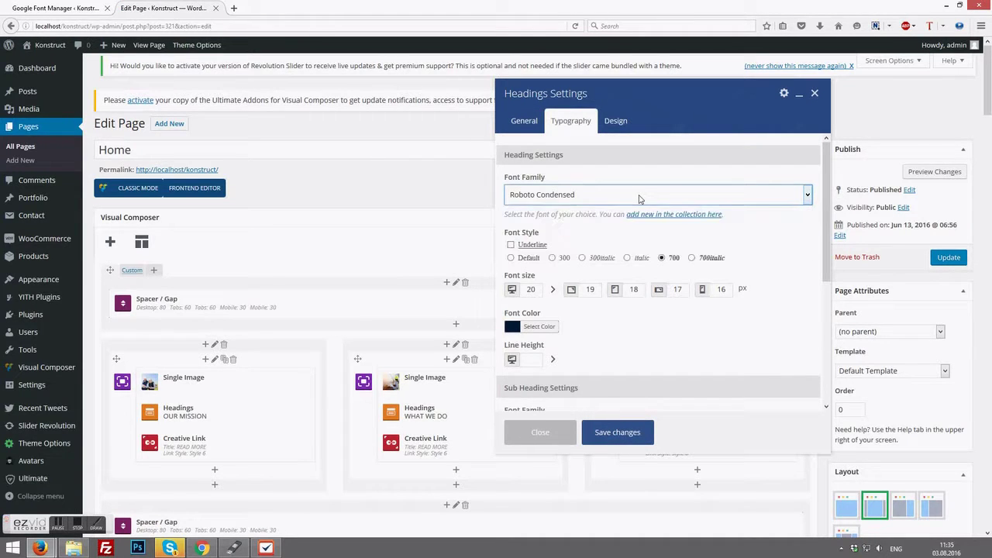
click(540, 196)
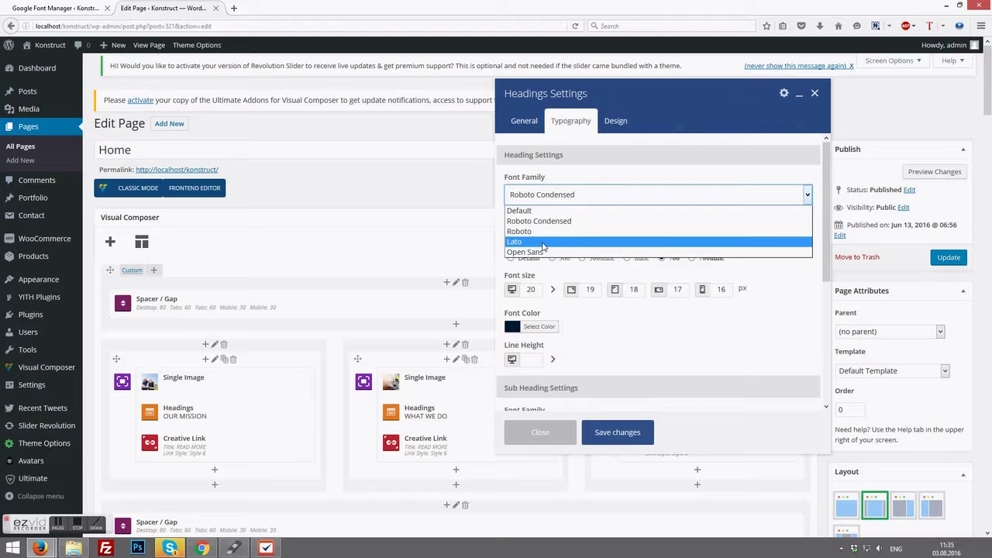
click(543, 242)
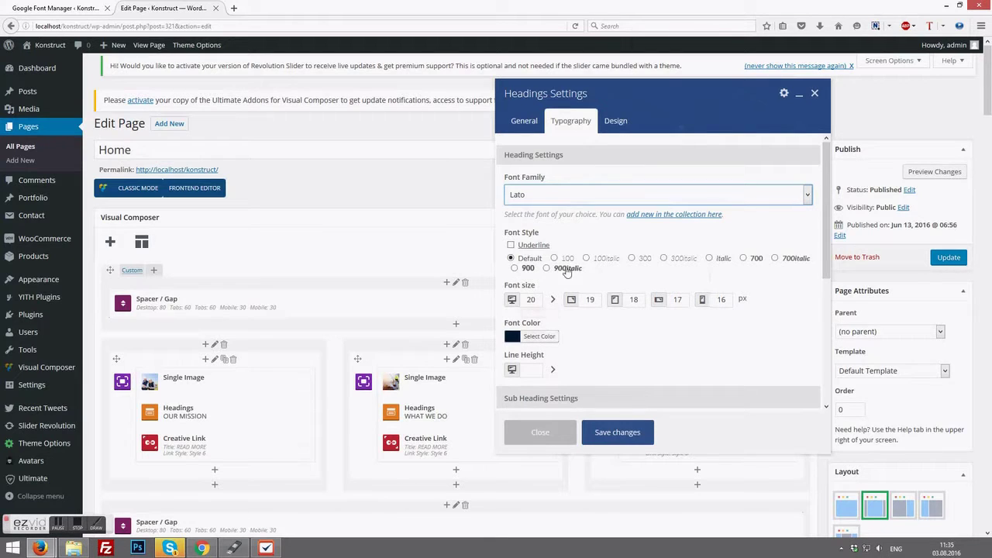
click(547, 268)
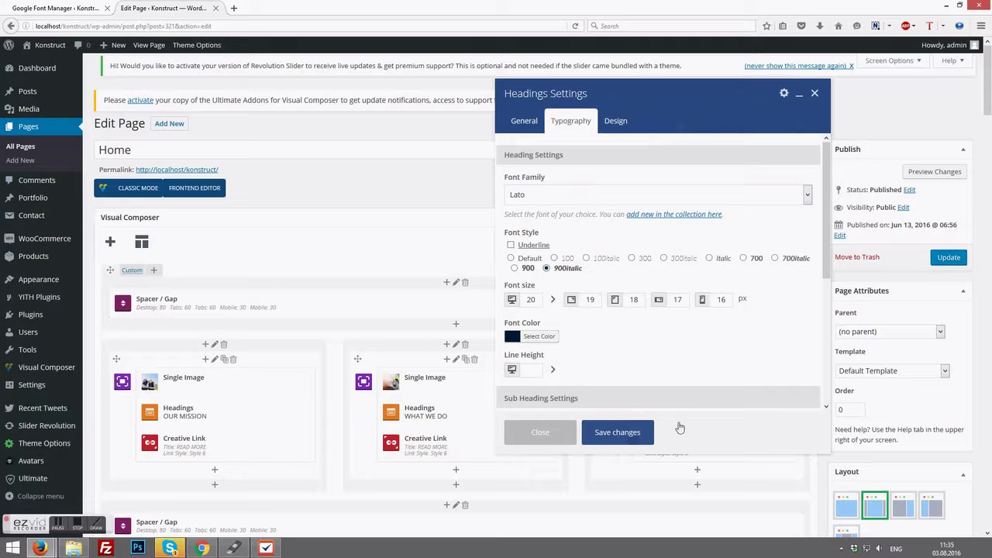
Step: Preview the Home page changes and compare the fonts of the OUR MISSION and WHAT WE DO headings
click(926, 171)
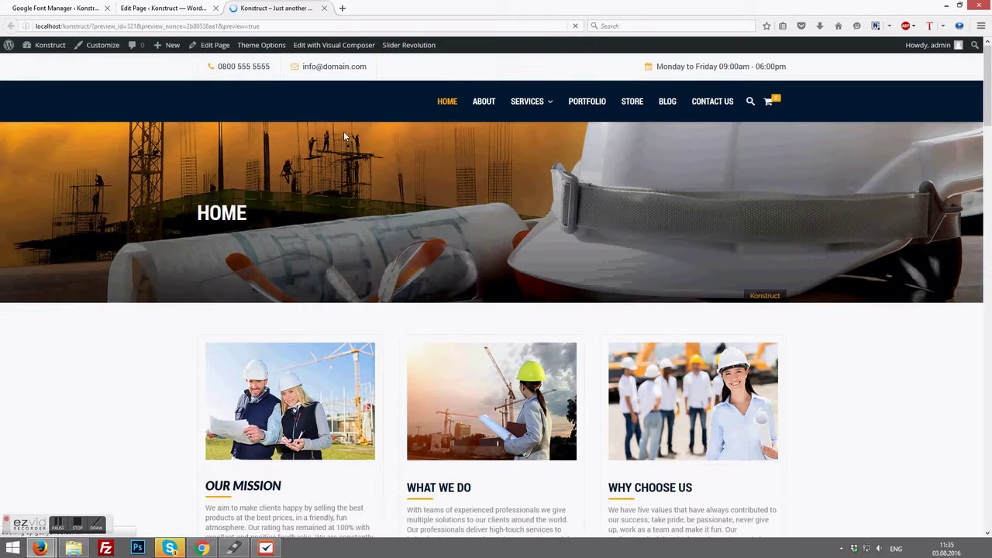
scroll(345, 140, down, 3)
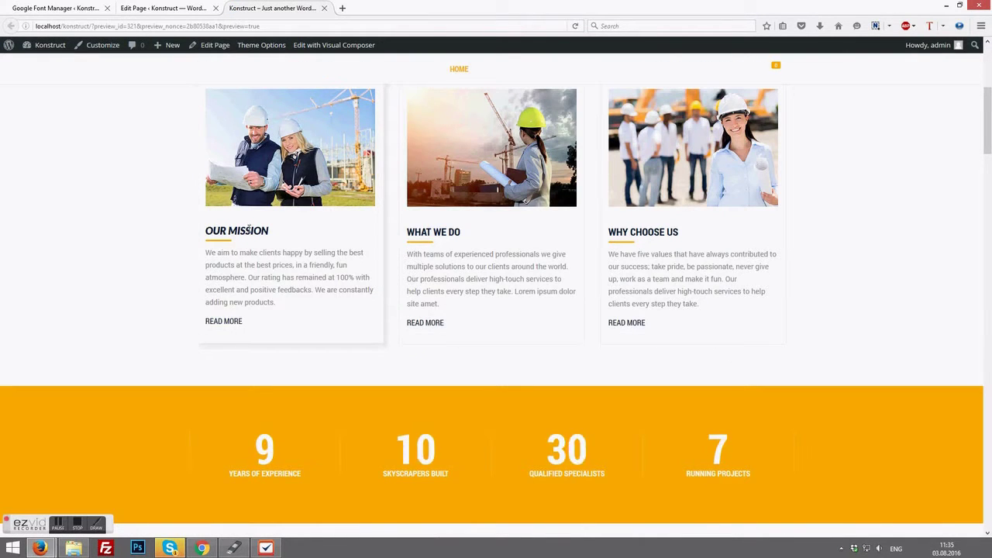
drag(213, 230, 270, 231)
drag(415, 231, 480, 245)
Step: Close the Home page editor and leave it without updating the page
click(172, 9)
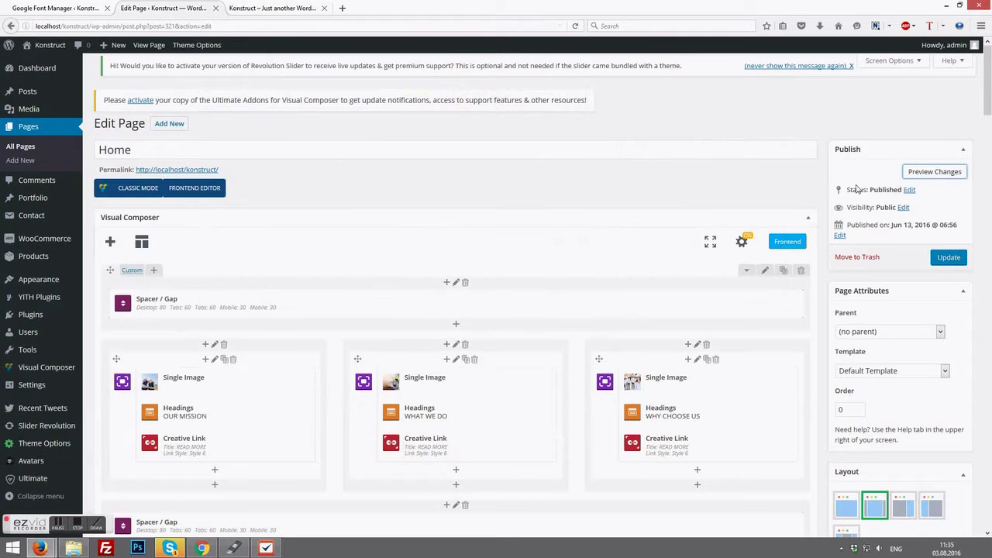
click(215, 7)
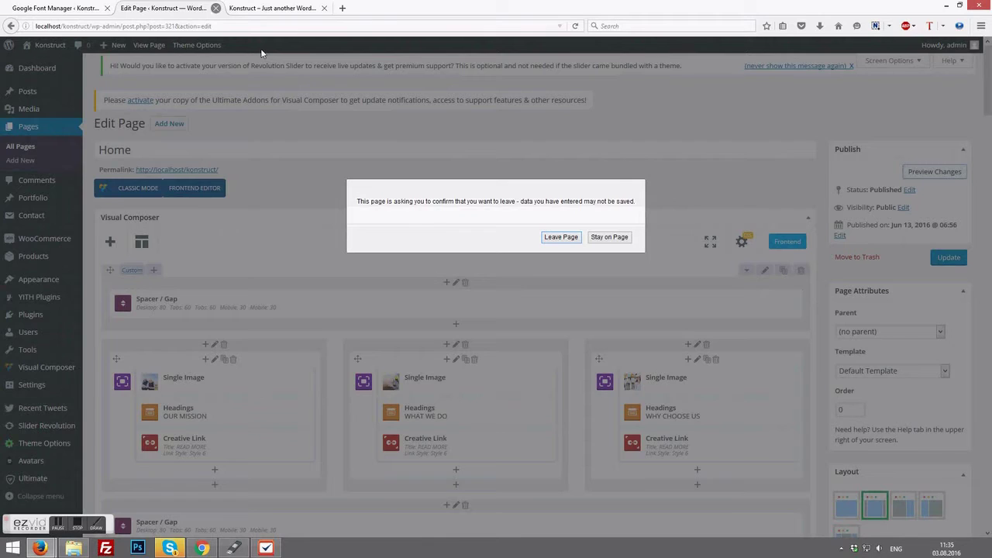
click(560, 237)
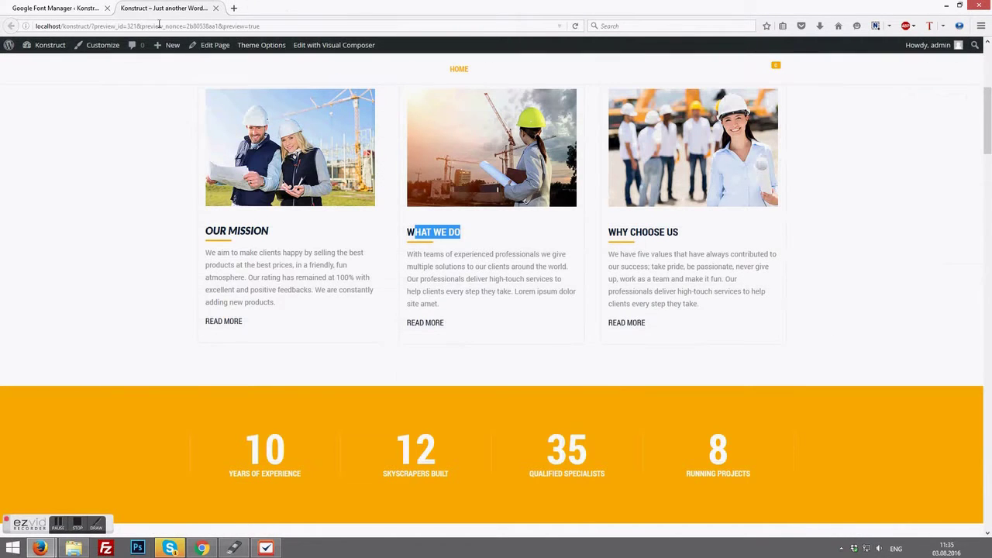
Step: Look through the rest of the previewed home page, from the services section down to the footer
scroll(163, 182, down, 8)
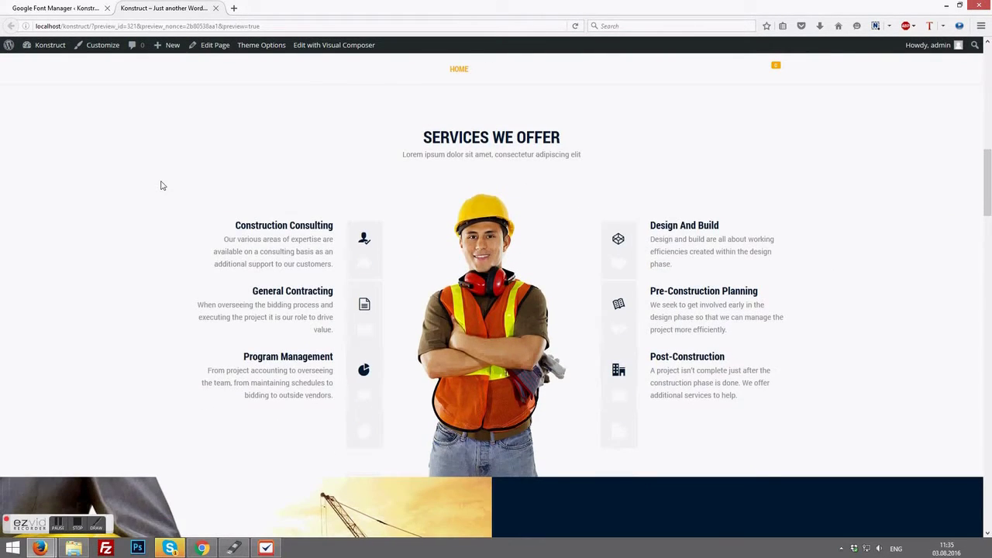
scroll(161, 186, down, 10)
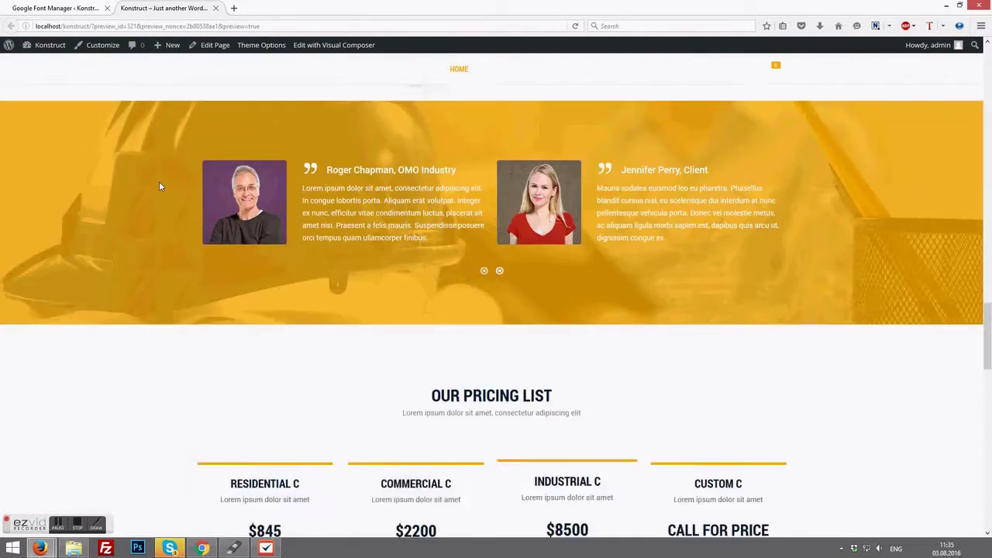
scroll(158, 186, down, 10)
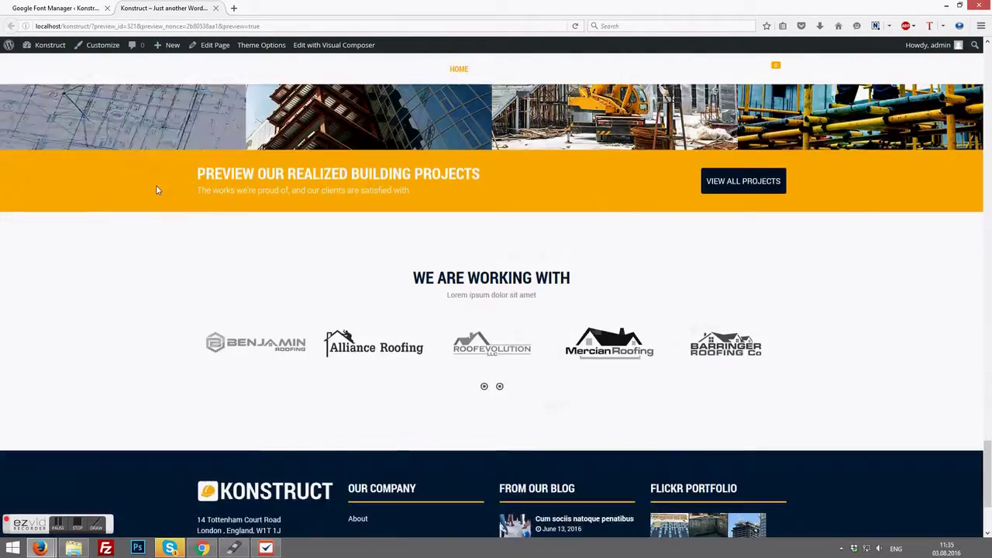
scroll(156, 190, down, 3)
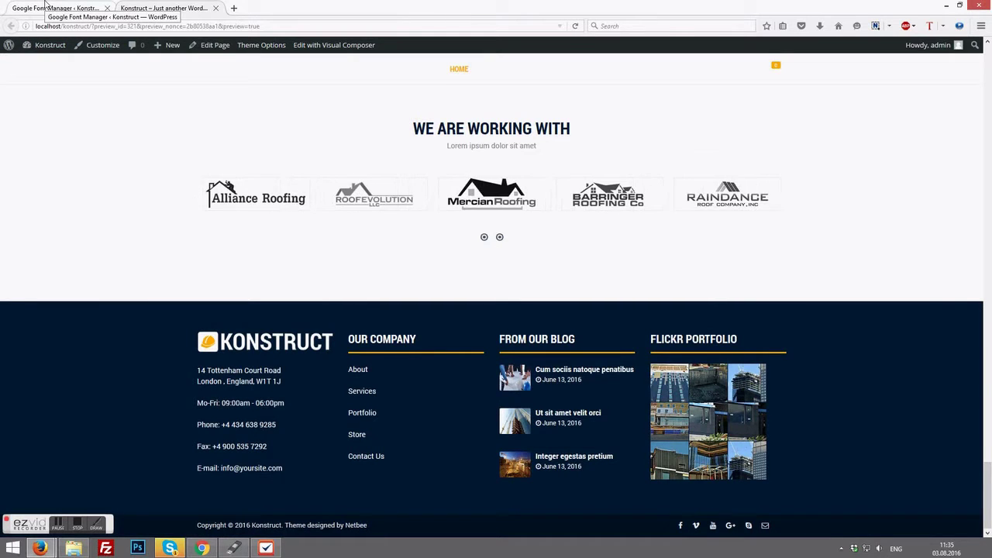
Step: Return to the Google Fonts Manager page and open the admin Dashboard
click(45, 7)
click(50, 72)
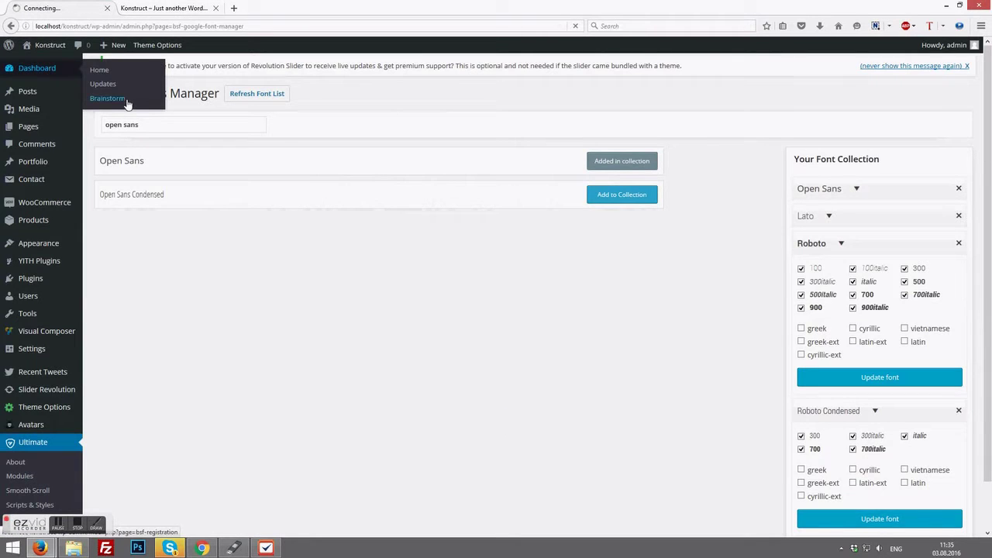